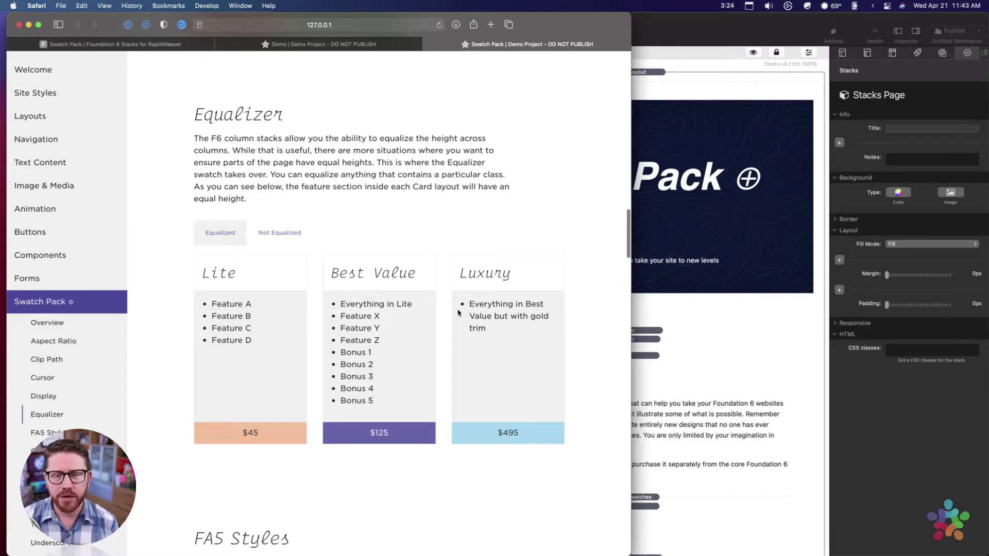
Compare the Equalized and Not Equalized versions of the pricing cards in the browser preview, ending on Equalized.
click(278, 234)
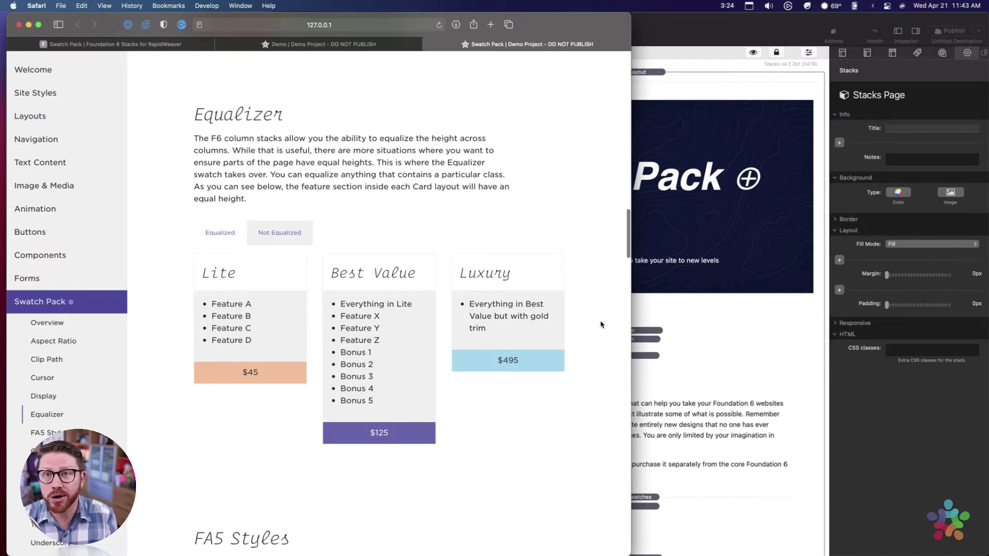
click(221, 232)
click(276, 234)
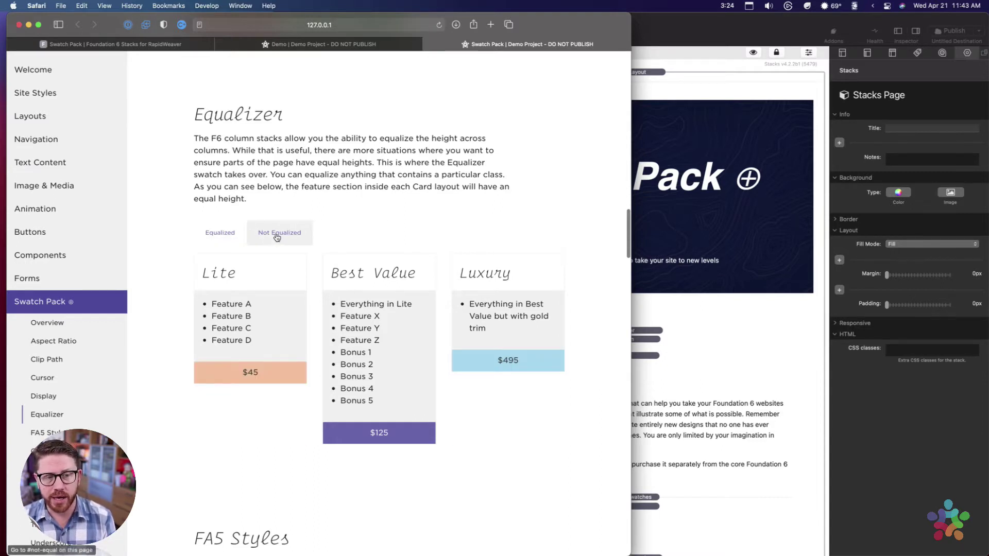
click(218, 240)
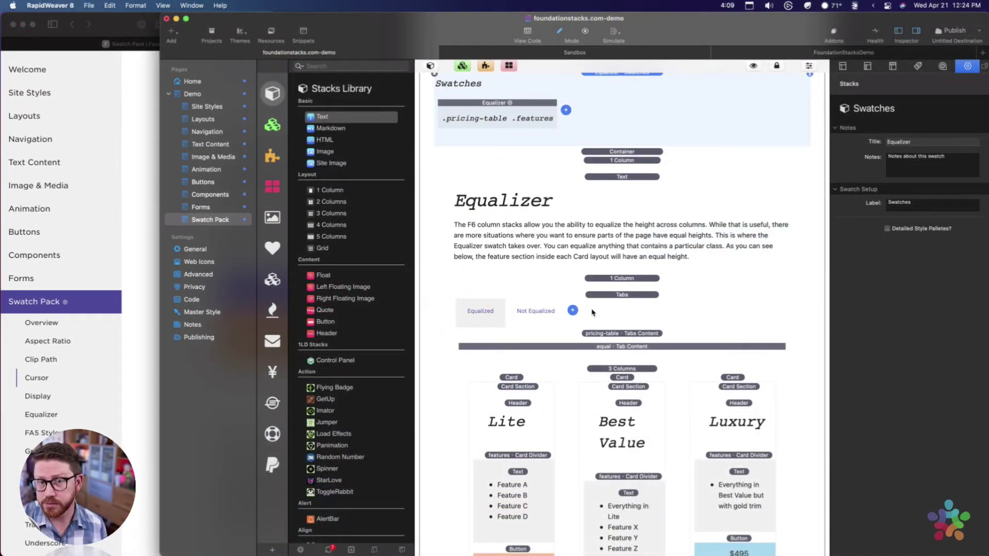
Examine the Equalizer section's swatch and the Lite and Best Value Card stacks on the Swatch Pack page in RapidWeaver.
scroll(543, 113, up, 2)
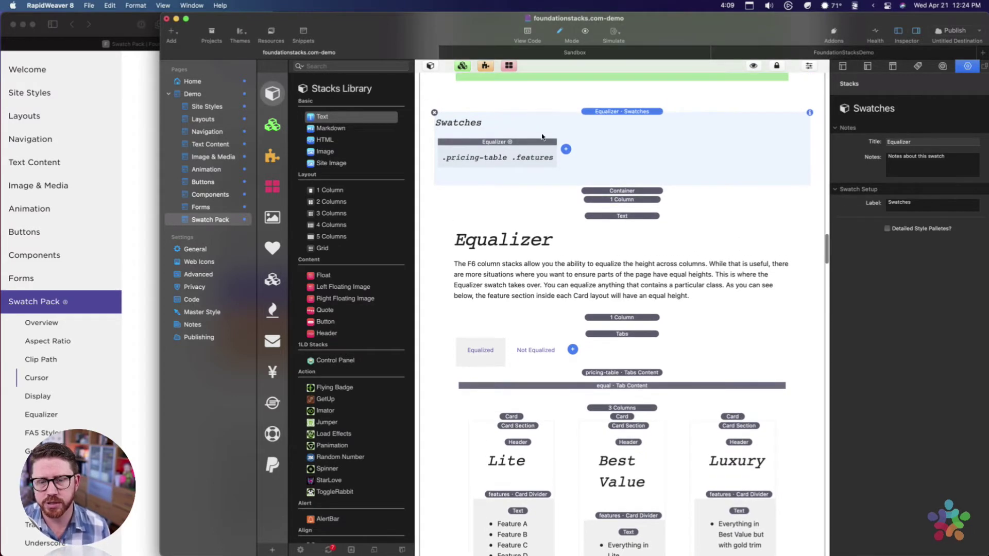
scroll(543, 360, down, 5)
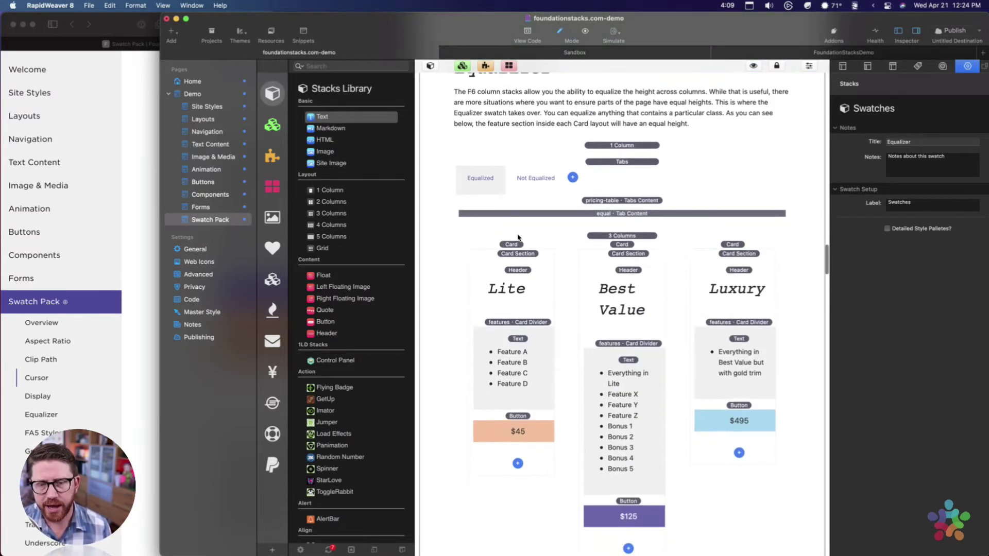
click(516, 247)
click(625, 246)
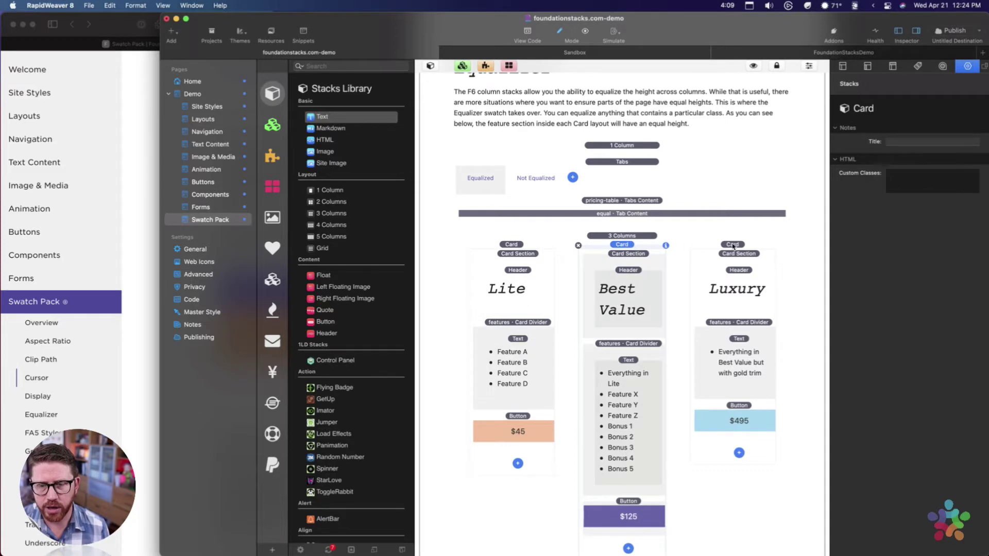
Compare the equalized pricing cards in the Safari preview with the column and Luxury Card stacks in RapidWeaver.
click(136, 241)
scroll(227, 340, down, 10)
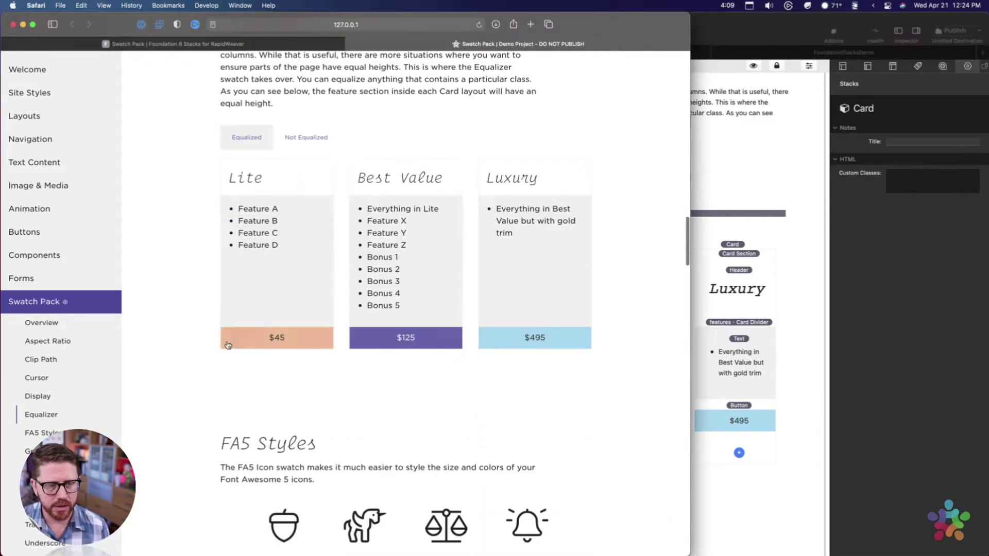
click(785, 157)
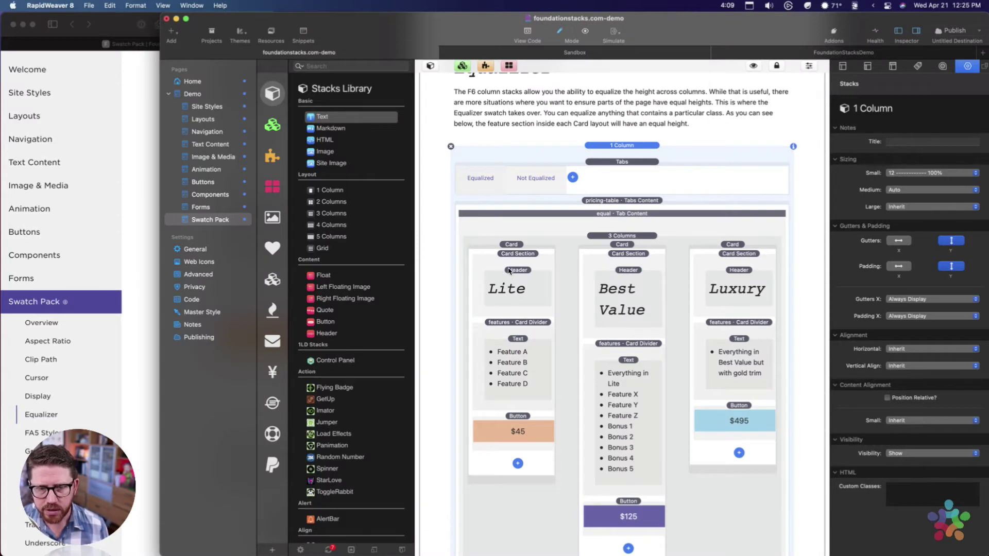
click(138, 283)
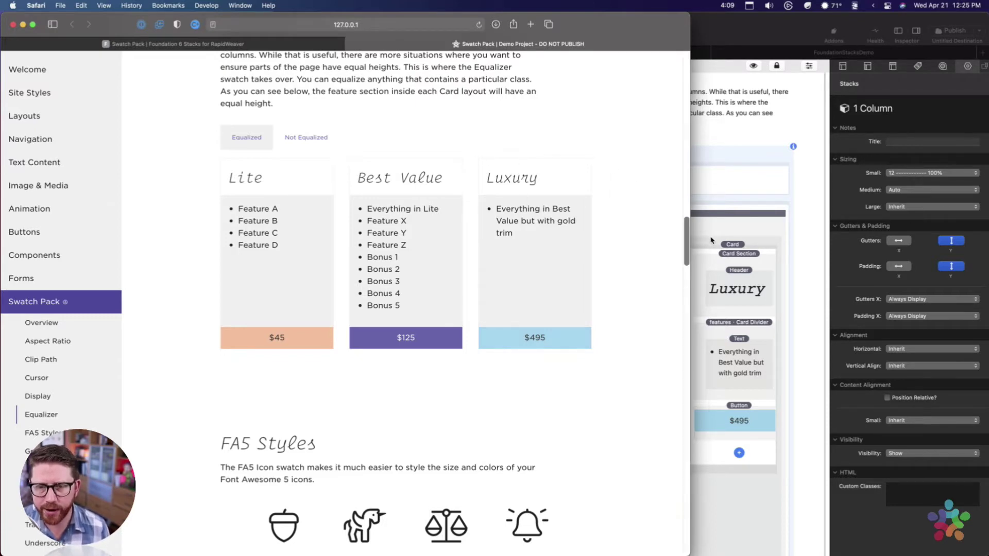
click(723, 247)
click(724, 246)
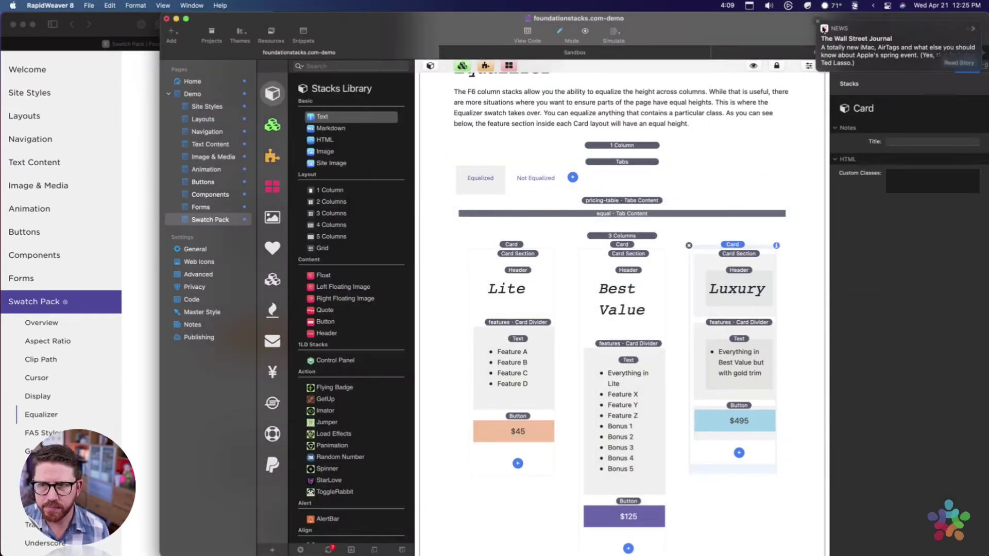
Turn on Do Not Disturb to silence the system notifications.
click(889, 5)
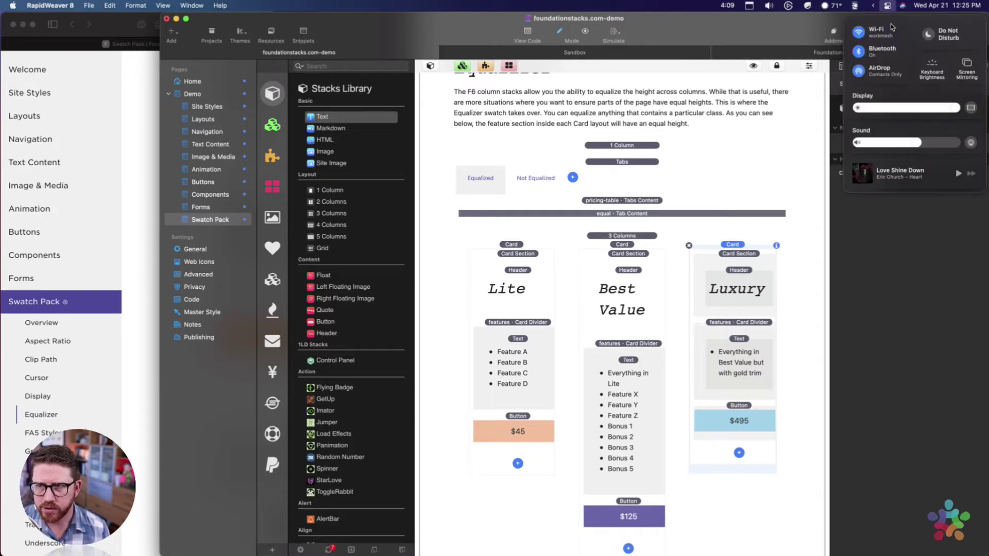
click(943, 36)
click(876, 103)
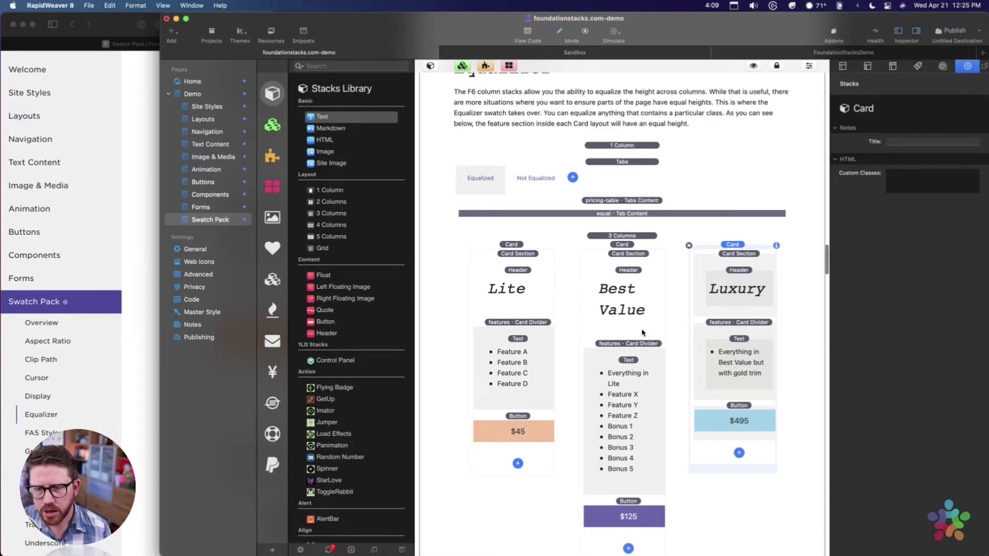
Check the pricing cards in the Safari preview against the Best Value and Luxury Card stacks in RapidWeaver.
click(137, 227)
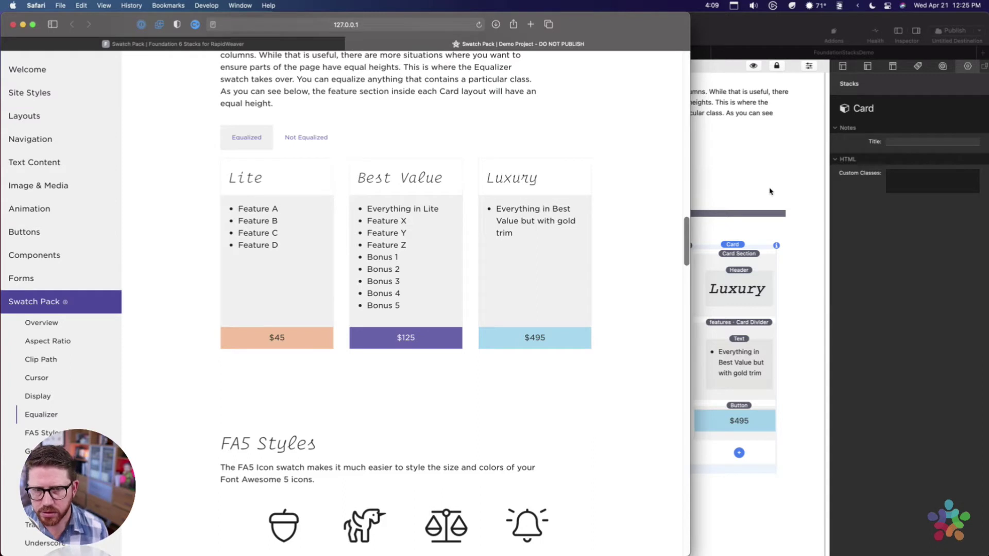
click(736, 251)
click(624, 244)
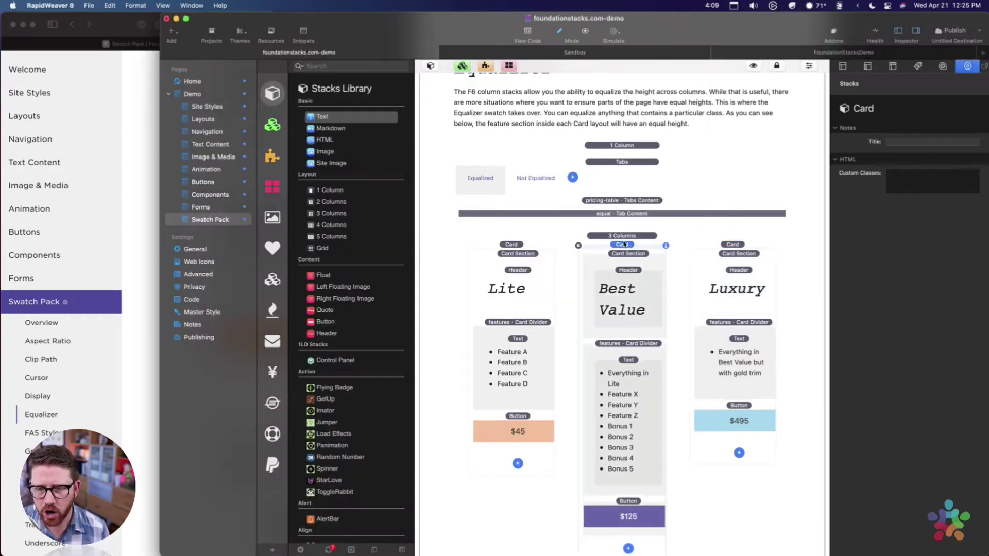
click(727, 246)
Switch to the Safari preview and highlight the Lite and Best Value card headings to compare their lengths.
click(150, 248)
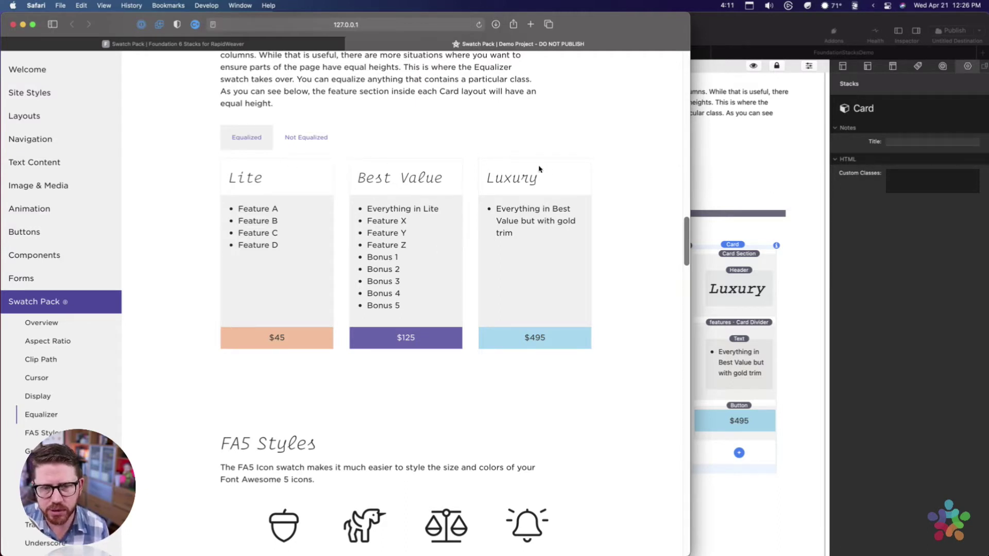
double_click(235, 182)
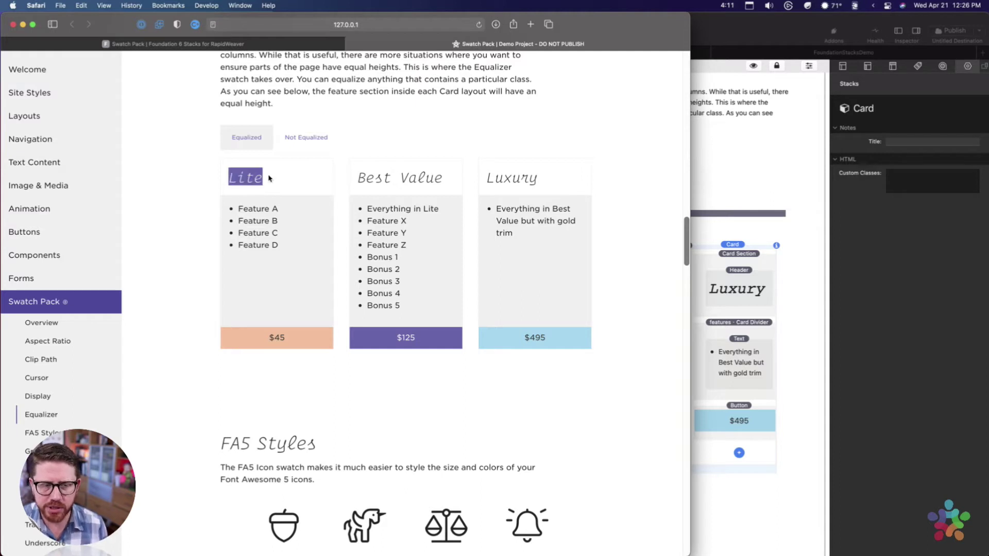
drag(357, 182, 435, 183)
click(444, 182)
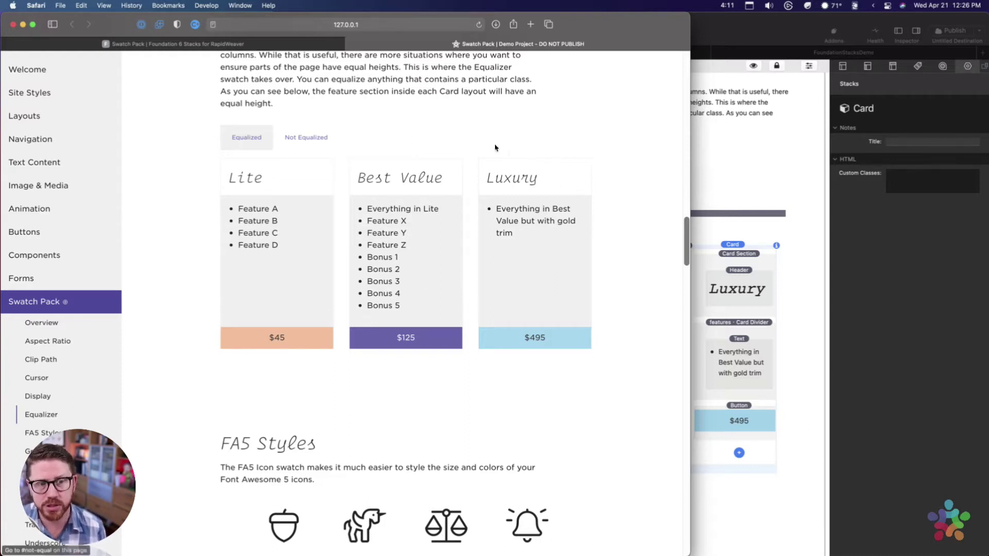
double_click(228, 179)
triple_click(393, 183)
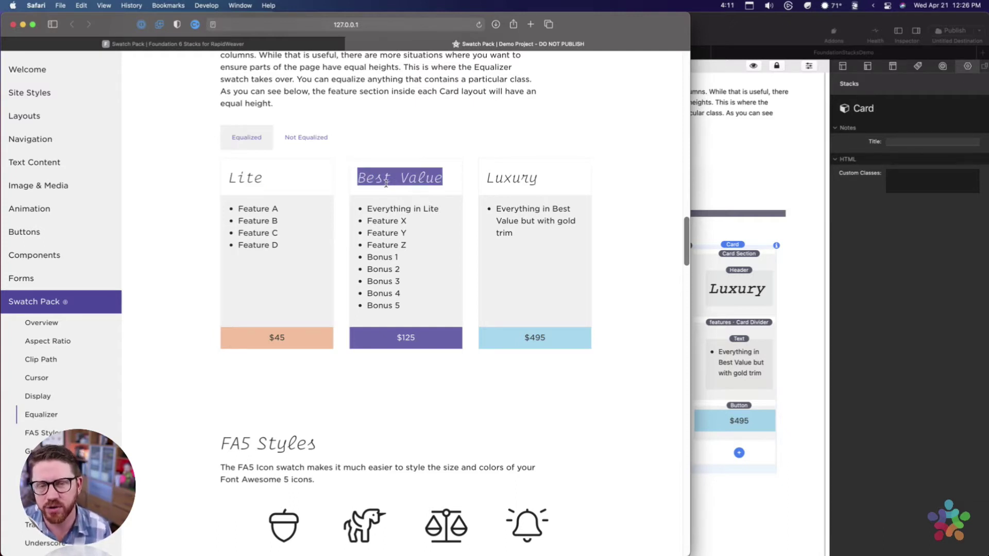
drag(358, 178, 442, 181)
click(443, 181)
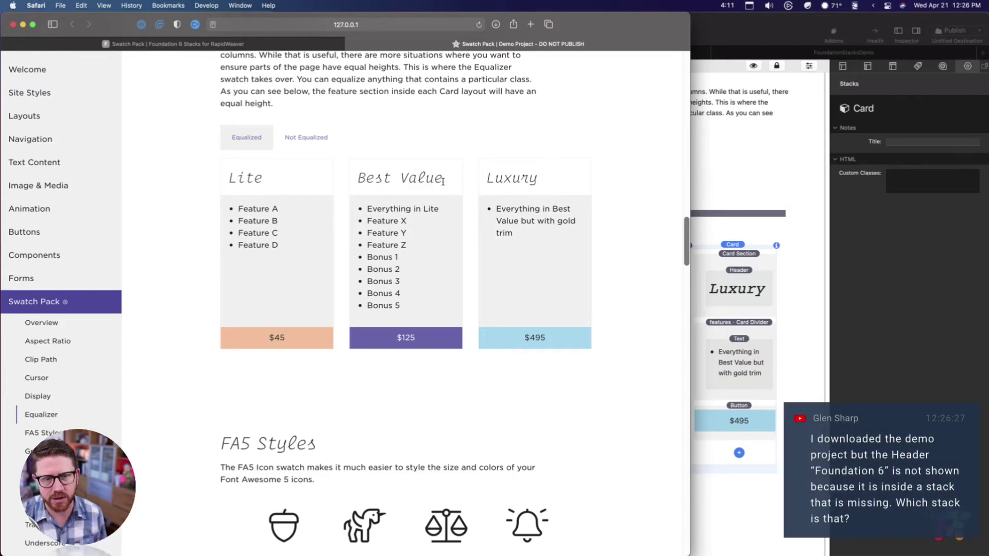
Return to RapidWeaver and examine the Equalizer swatch's settings, including its Parent Class.
click(724, 214)
click(614, 238)
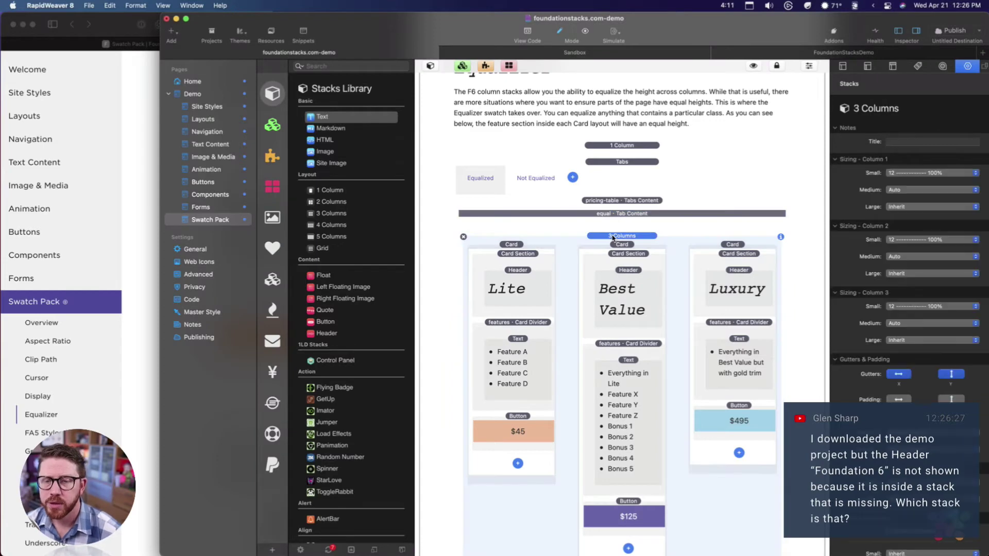
scroll(538, 219, up, 3)
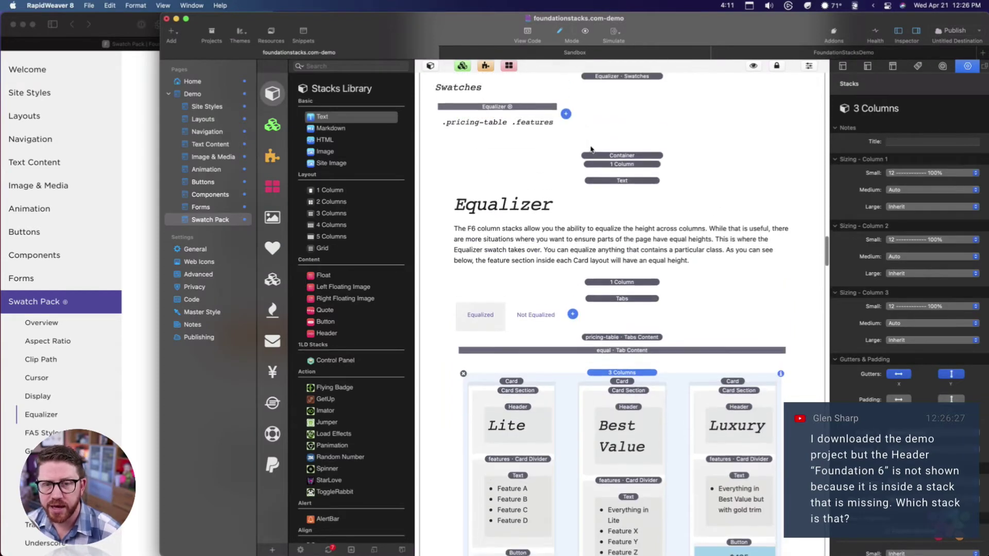
click(527, 111)
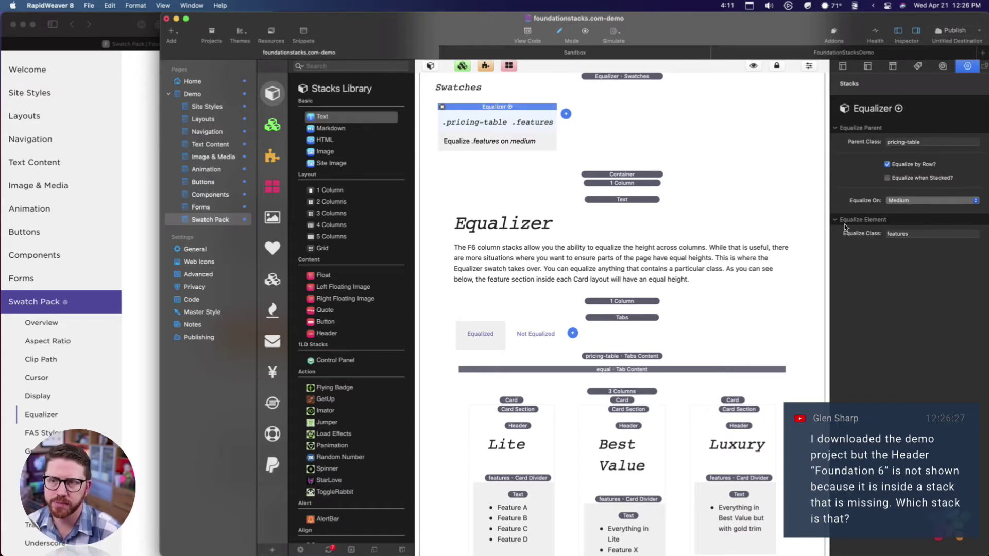
click(929, 146)
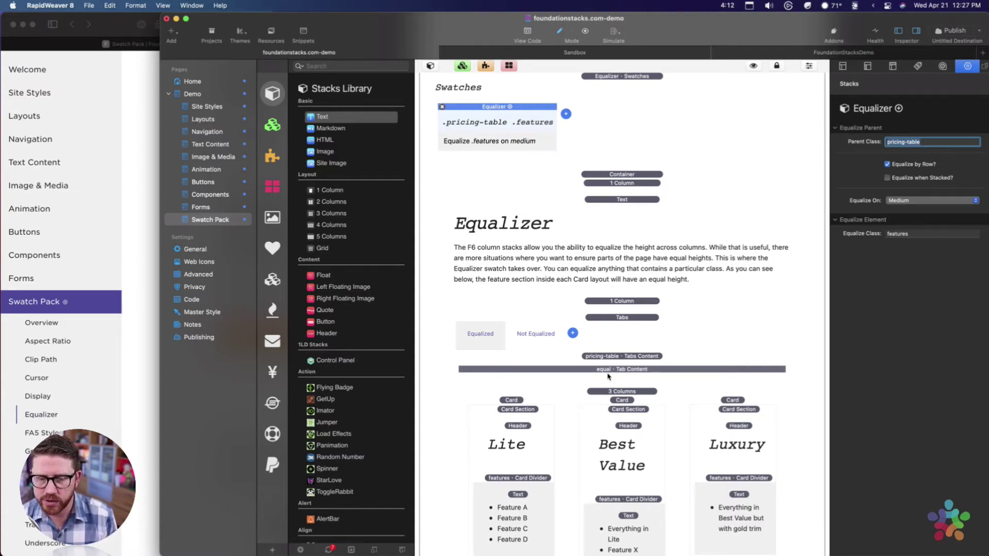
Inspect the 3 Columns, Tab Content and Tabs Content stacks around the pricing cards for the custom class used as the parent.
scroll(608, 377, down, 4)
click(602, 291)
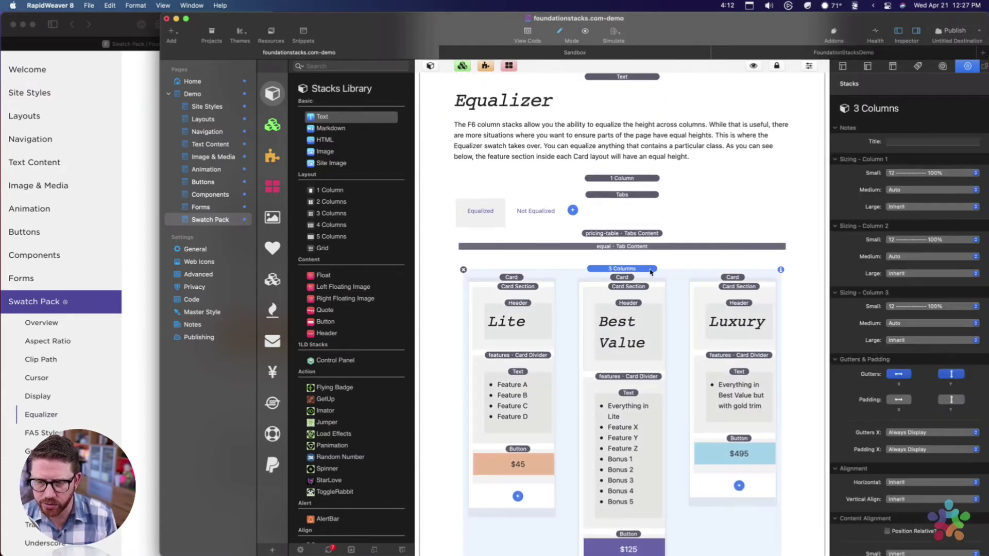
scroll(875, 360, down, 5)
click(602, 247)
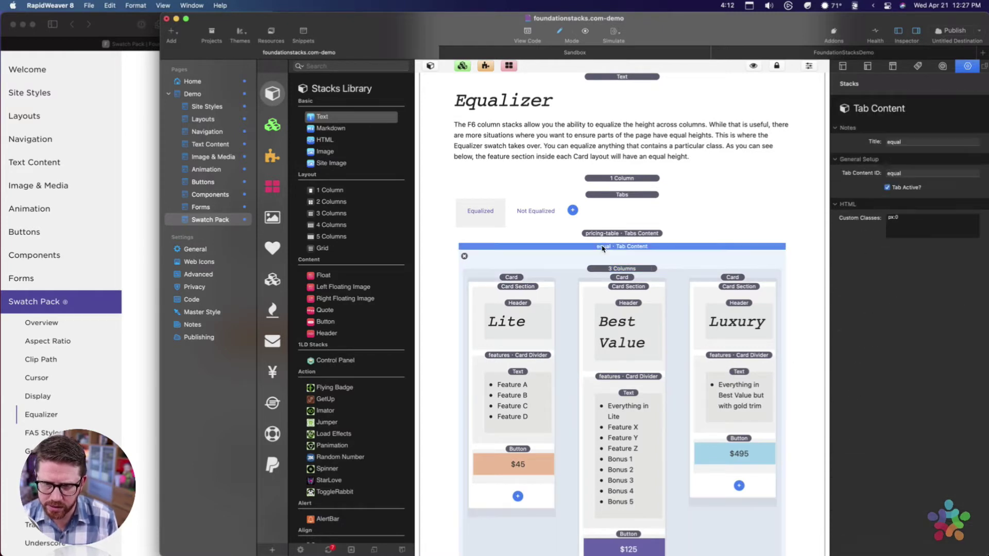
click(603, 234)
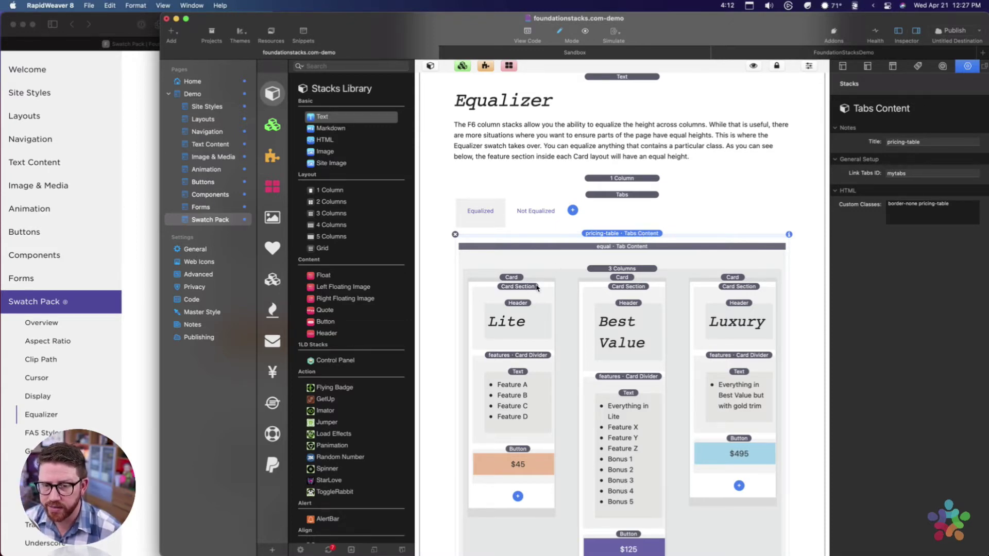
click(639, 268)
click(638, 247)
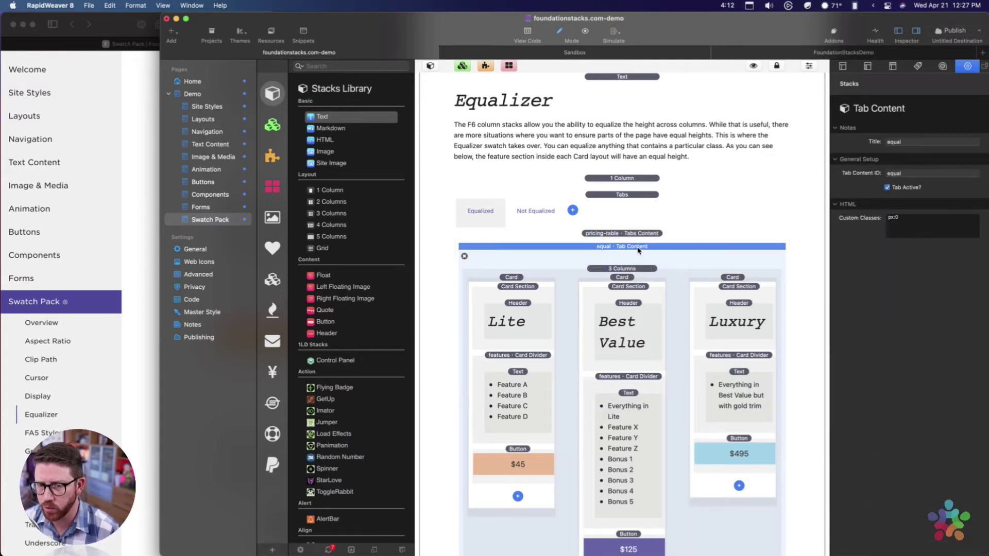
click(639, 234)
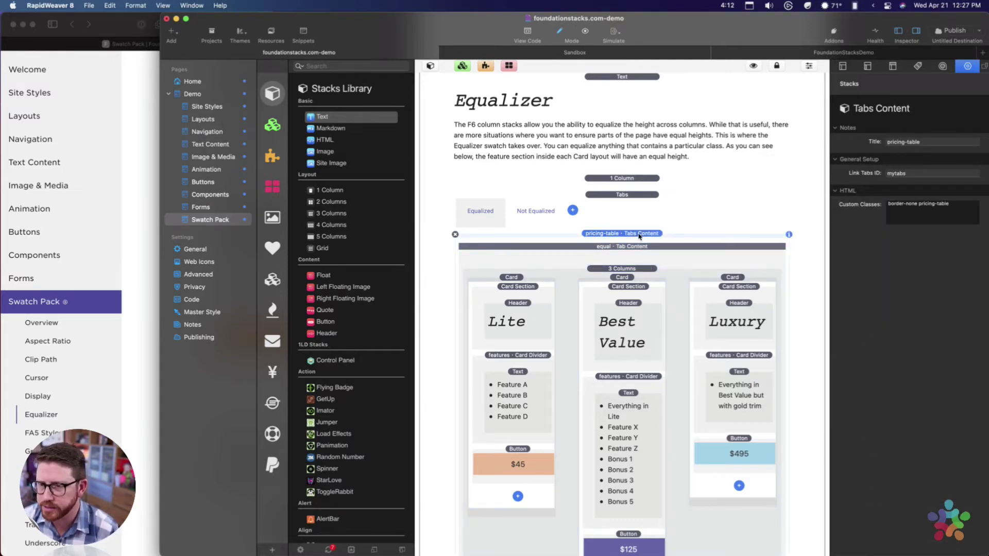
click(639, 269)
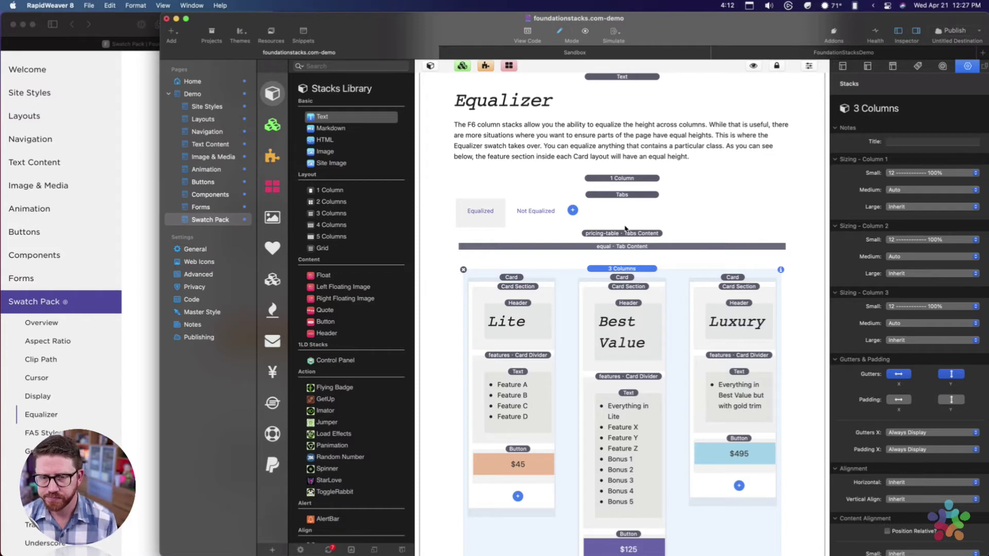
Review the Equalizer swatch's Parent Class and row options, checking them against the pricing cards in the Safari preview.
scroll(621, 208, up, 5)
click(521, 146)
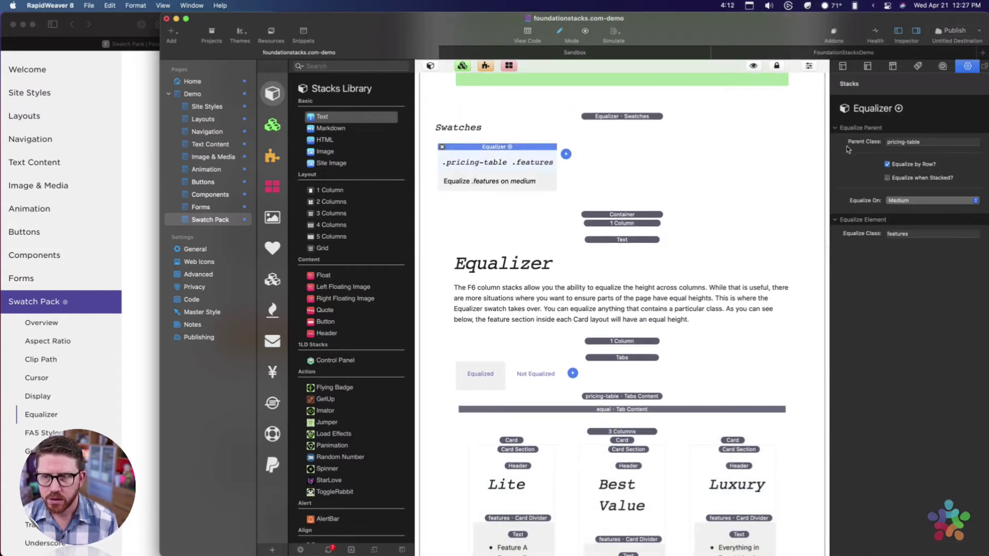
click(930, 144)
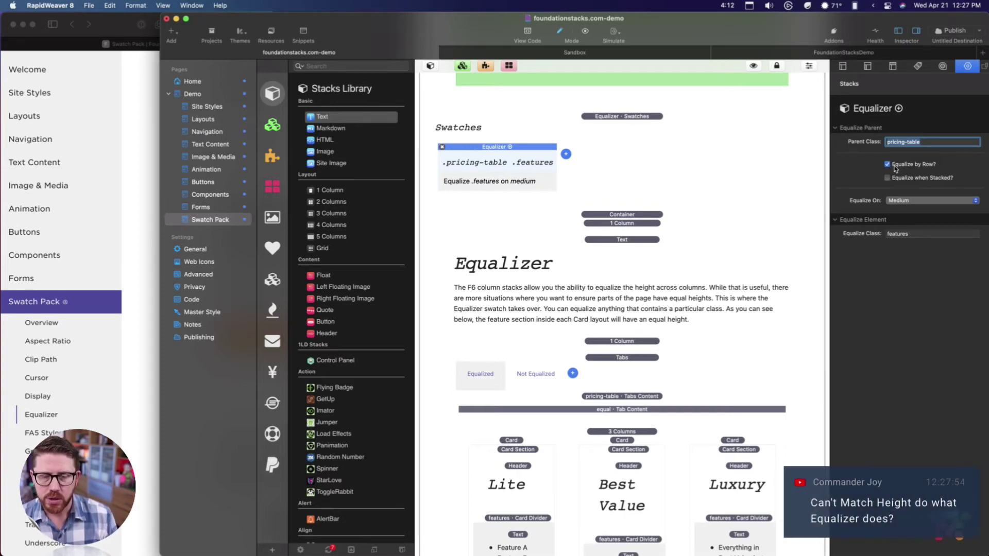
click(145, 242)
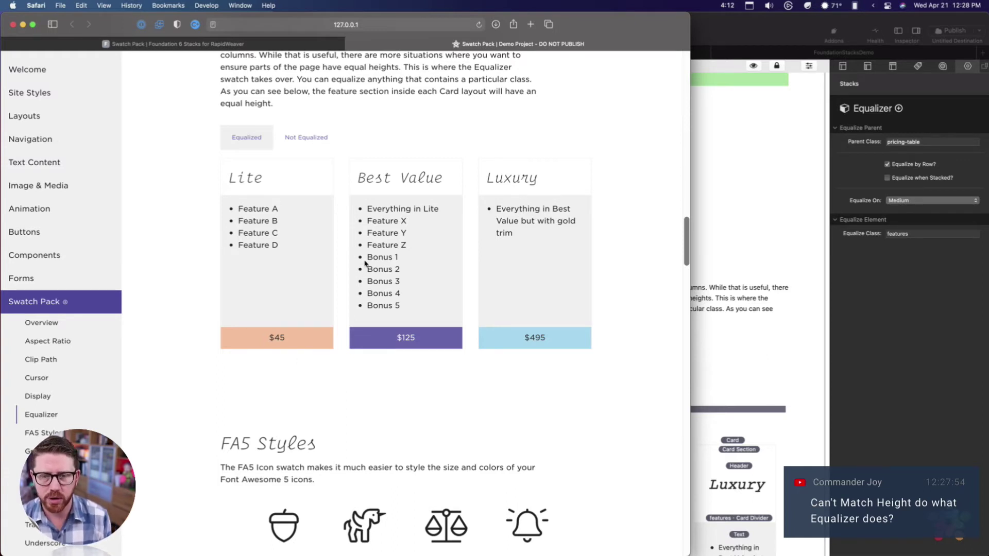
click(923, 287)
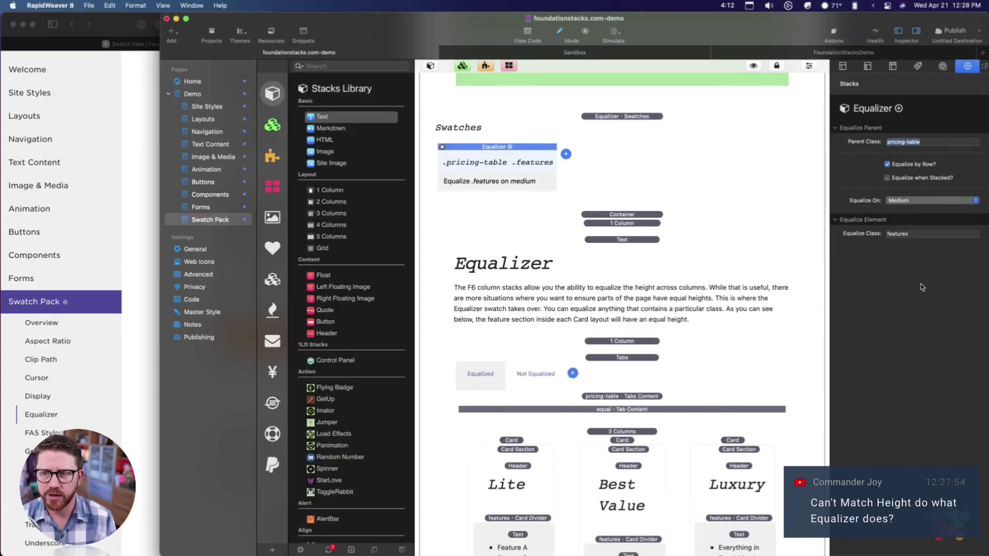
Try the Equalizer swatch's Equalize when Stacked option and switch it back off.
click(888, 179)
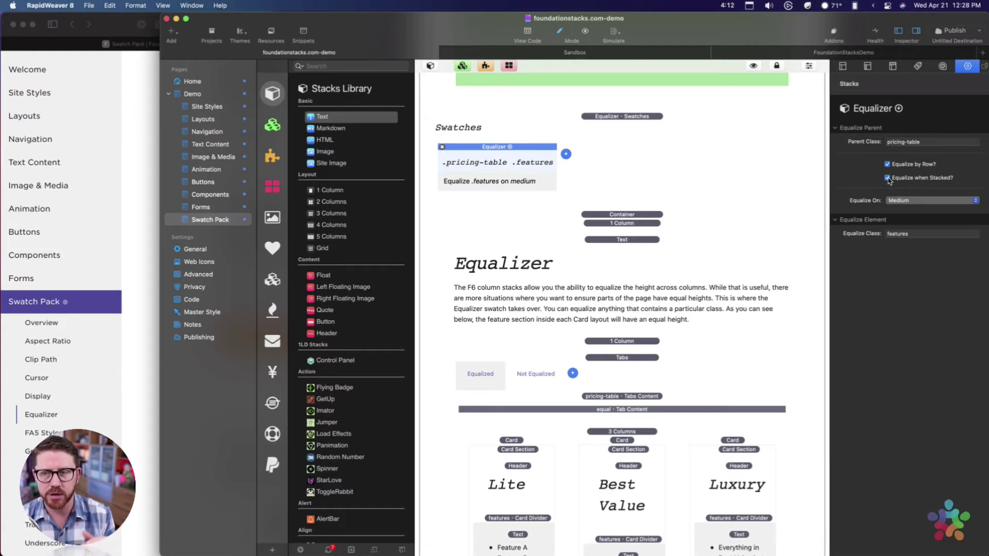
click(887, 178)
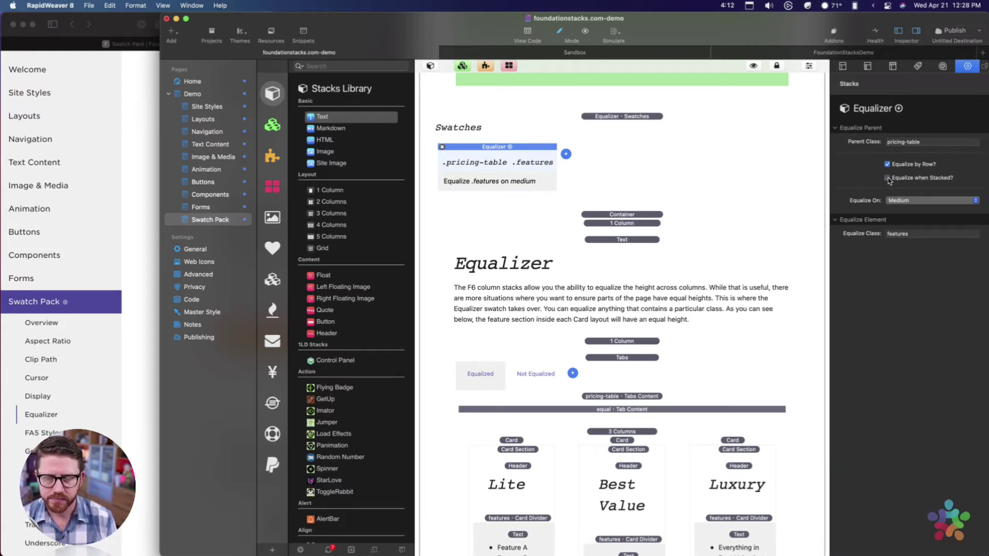
Try the Equalizer swatch's Equalize On setting at Small, Medium and Large, and leave it on Small.
click(898, 201)
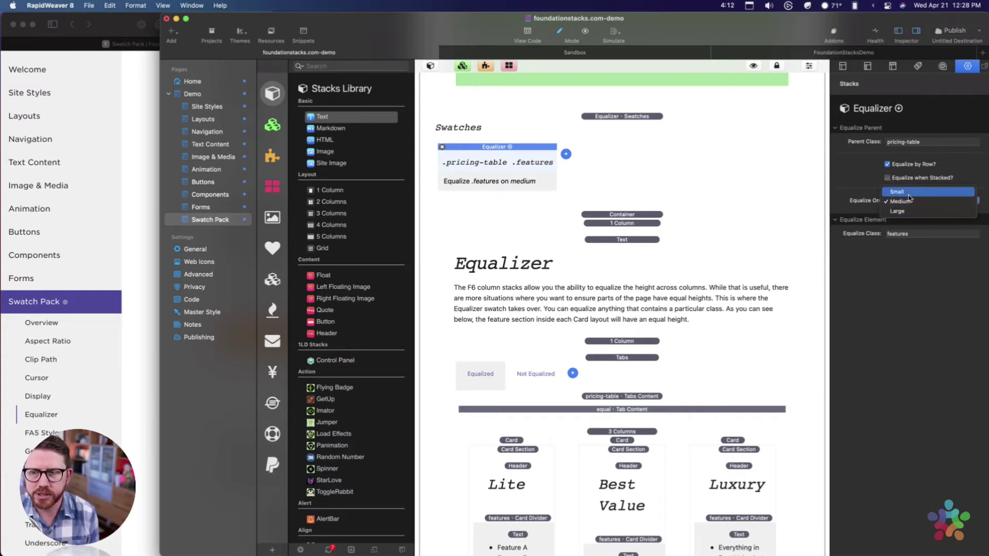
click(909, 197)
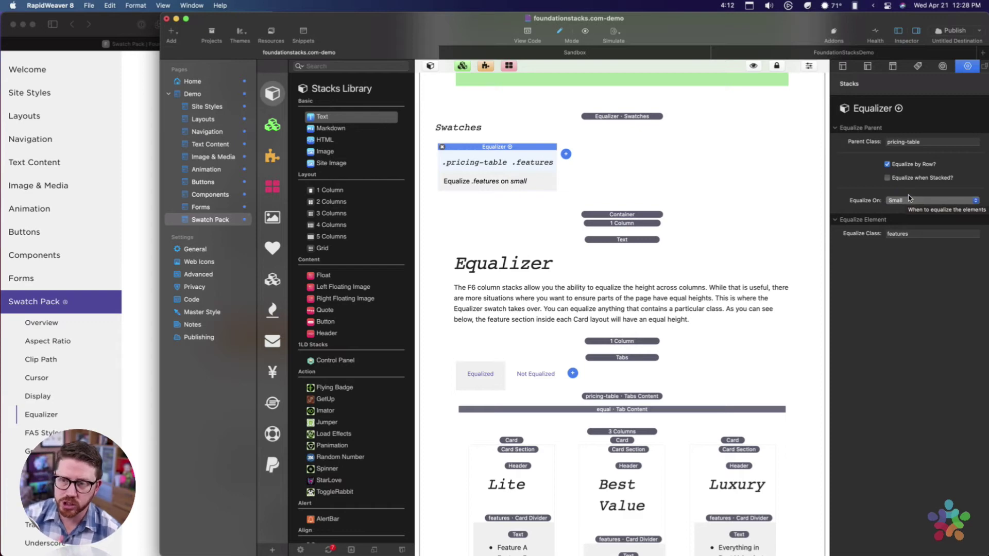
click(909, 199)
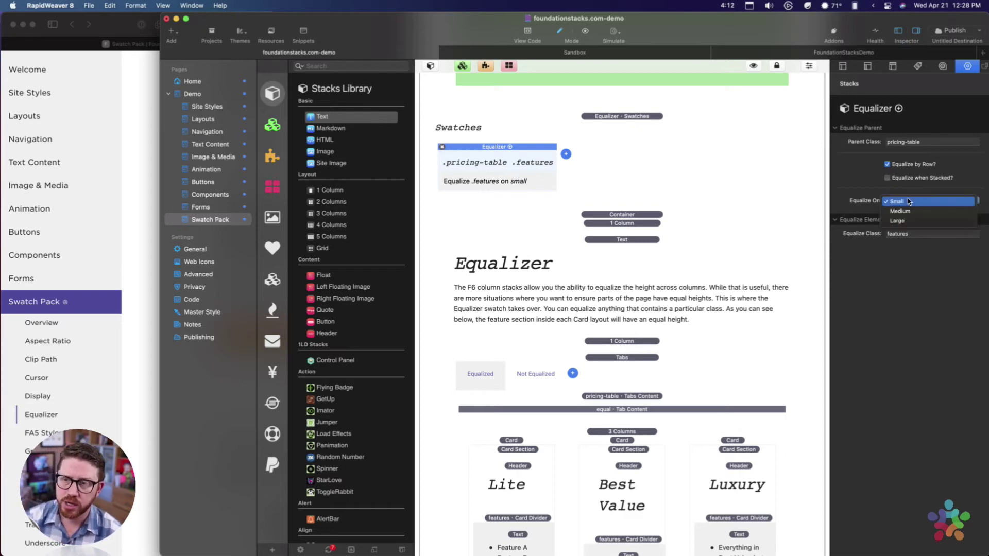
click(908, 209)
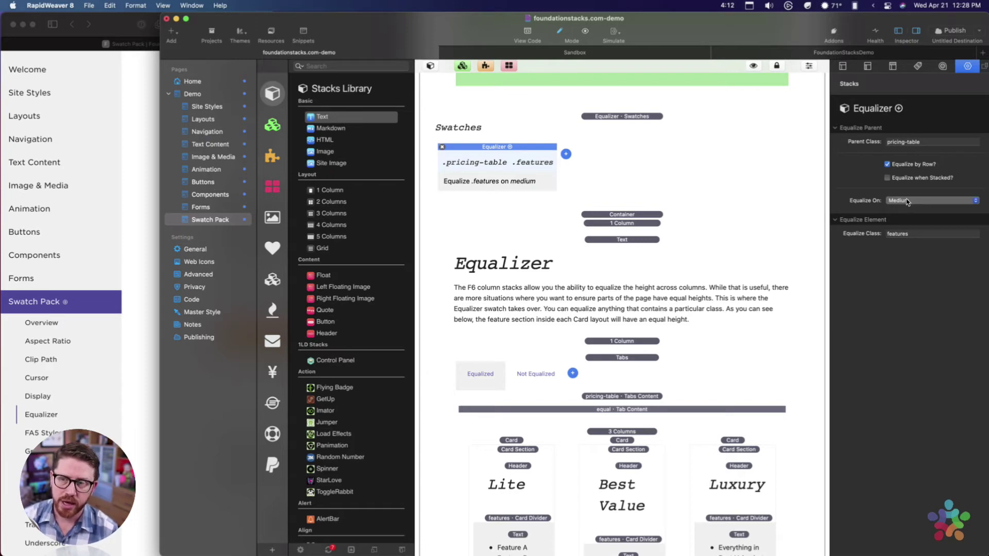
click(908, 201)
click(906, 211)
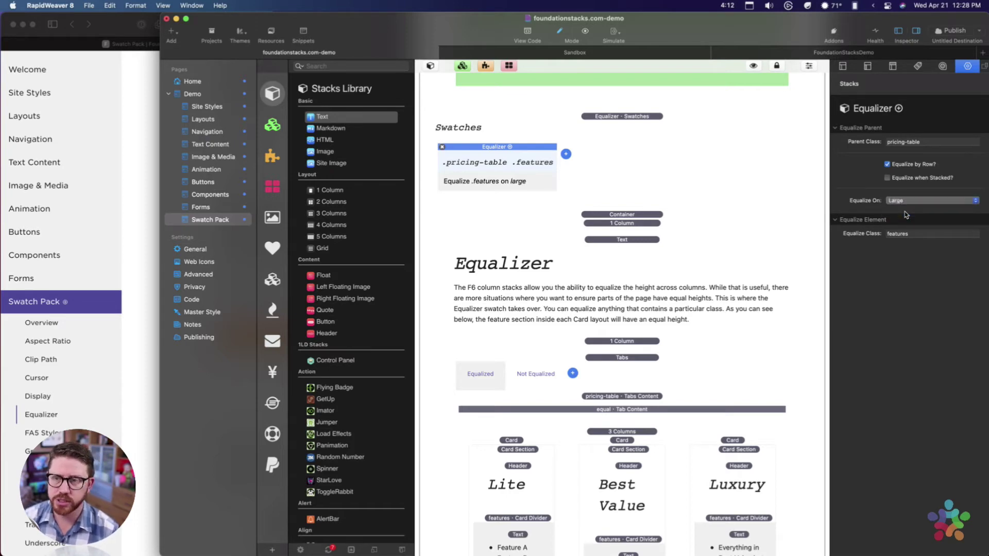
click(892, 200)
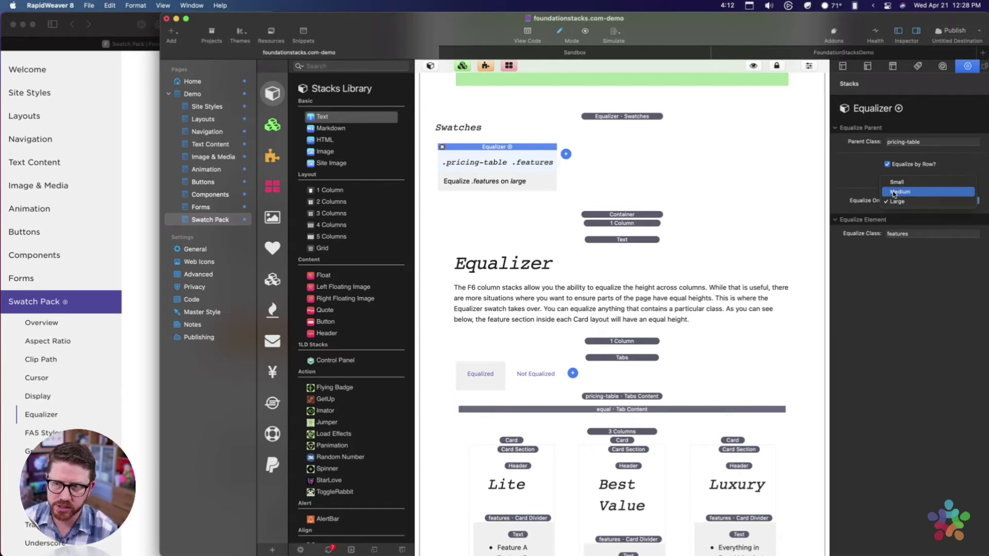
click(894, 187)
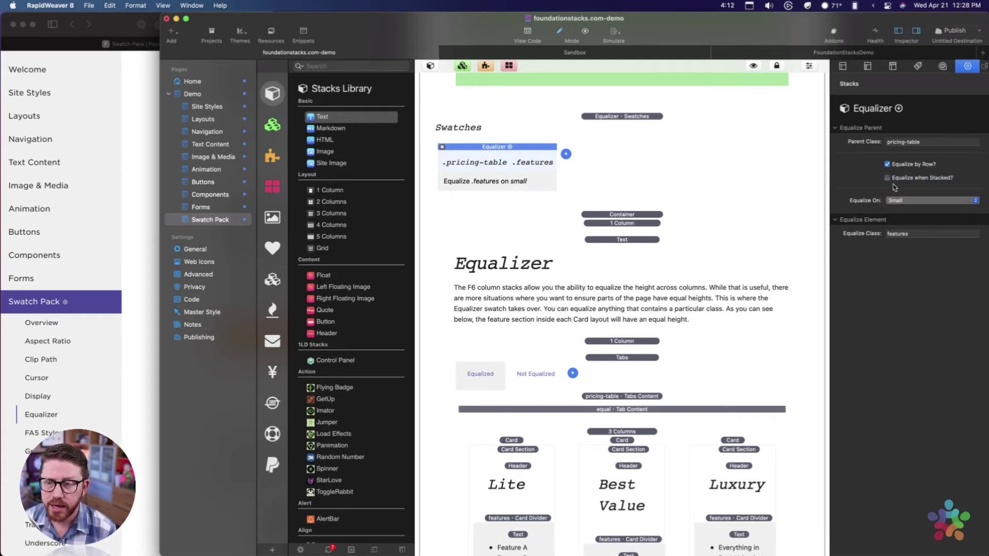
Check the Equalizer's Equalize Class against the Custom Classes of the Card Dividers in the Lite, Best Value and Luxury cards.
click(914, 238)
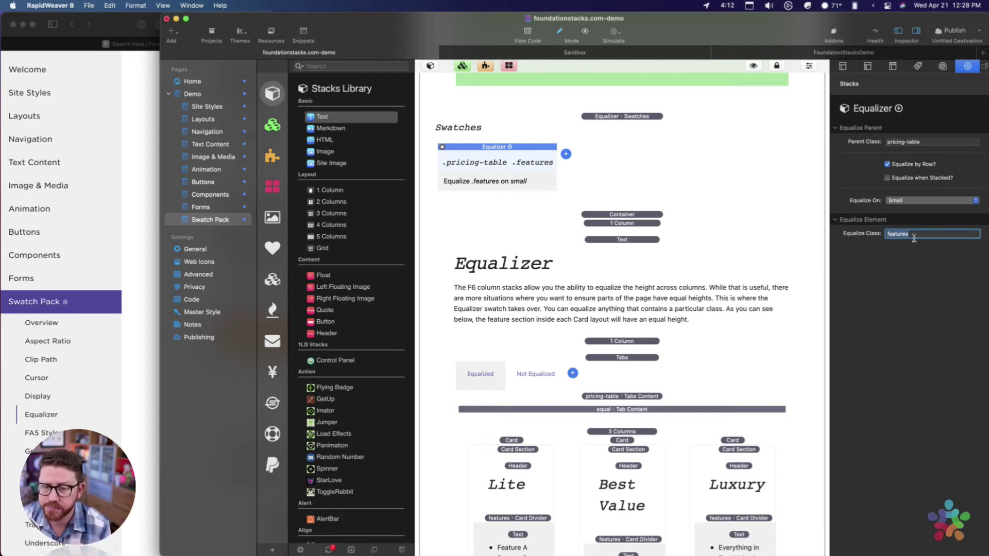
scroll(606, 381, down, 5)
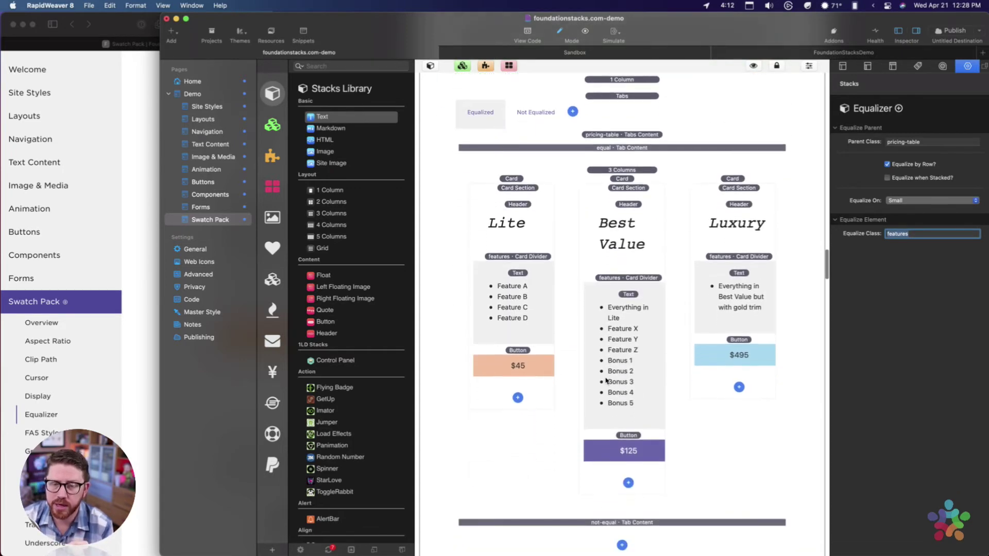
click(536, 262)
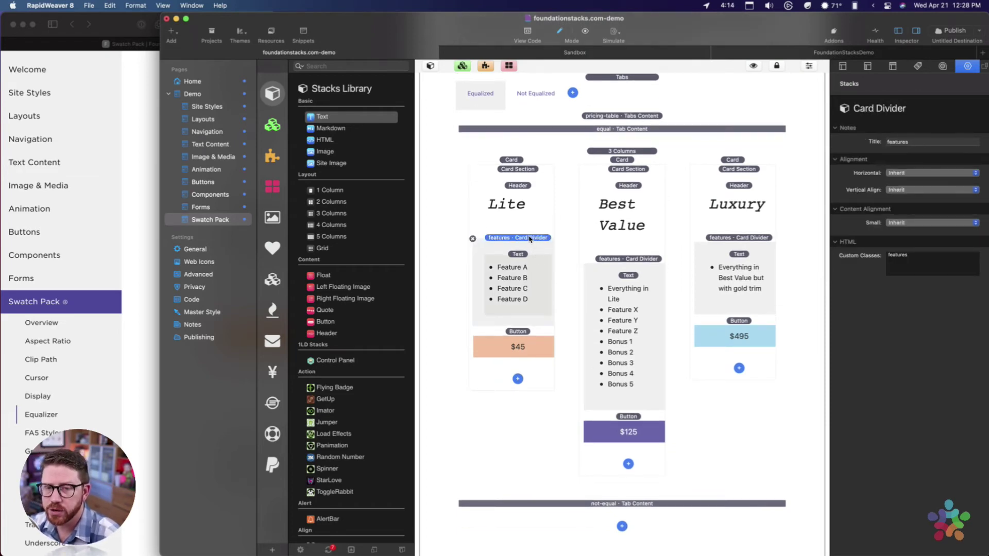
click(613, 261)
click(750, 238)
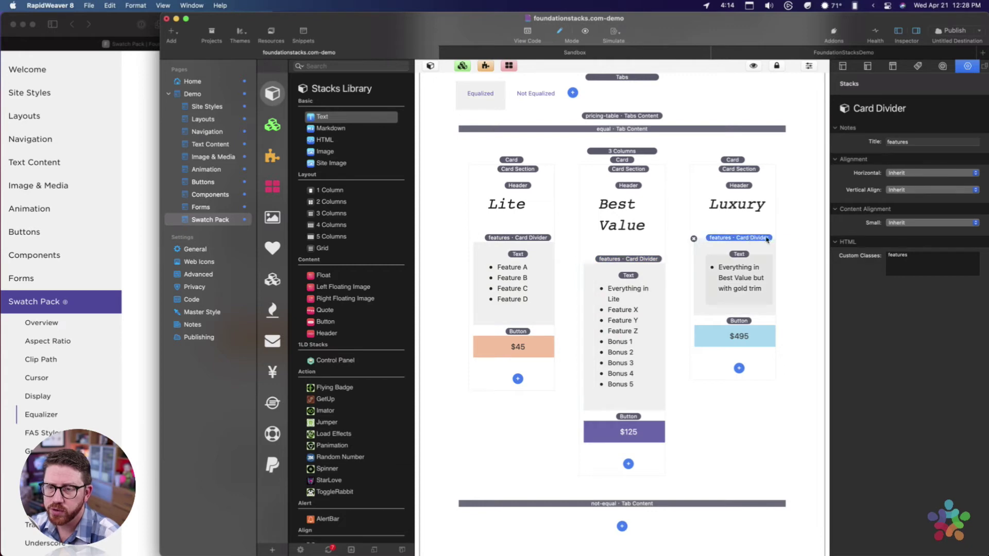
click(931, 265)
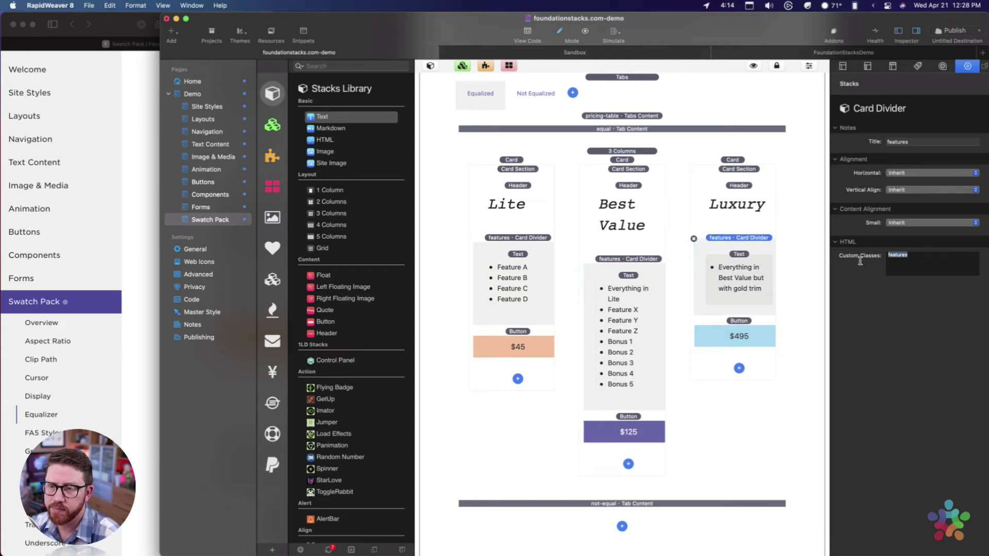
click(942, 269)
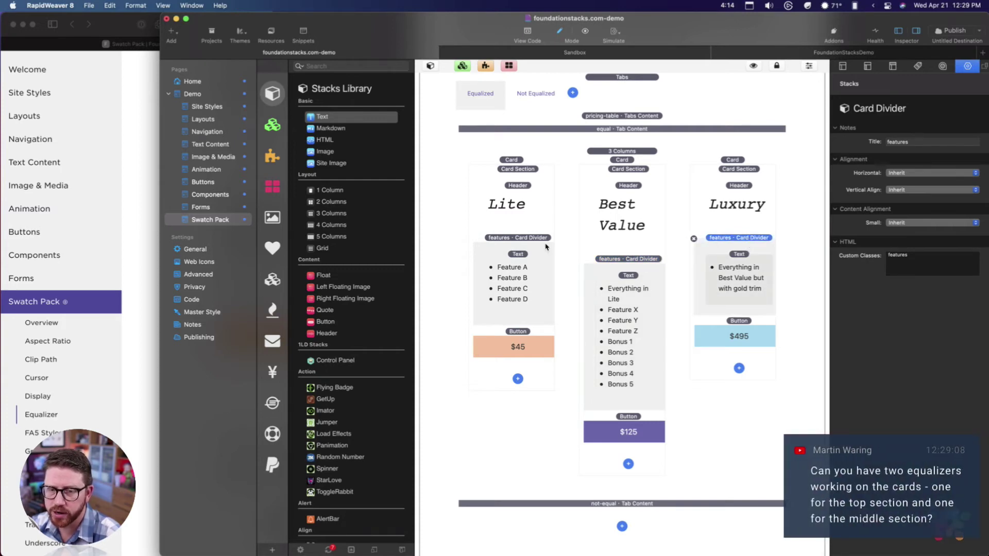
click(928, 267)
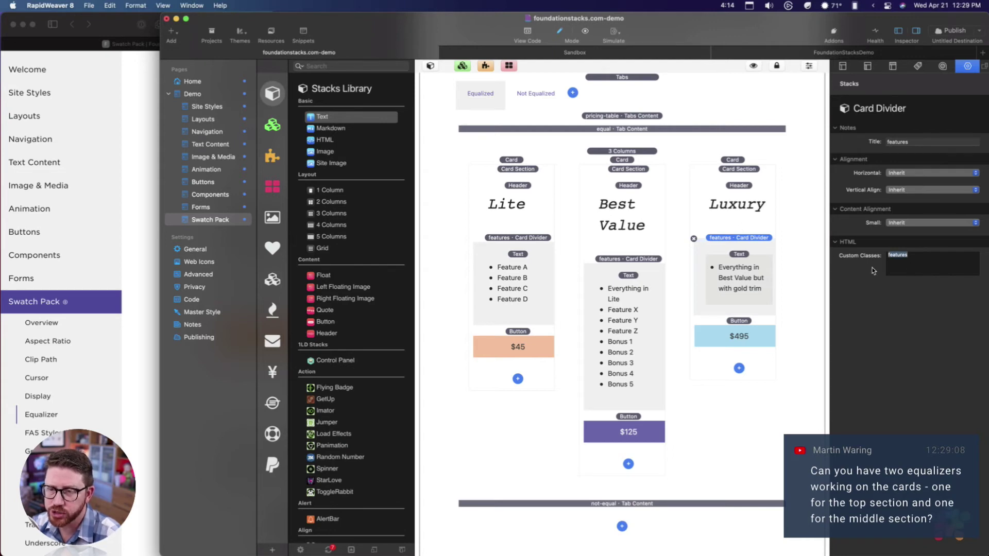
click(522, 239)
Set the Equalizer swatch's Equalize Class to card and preview the page in Safari.
scroll(522, 240, up, 5)
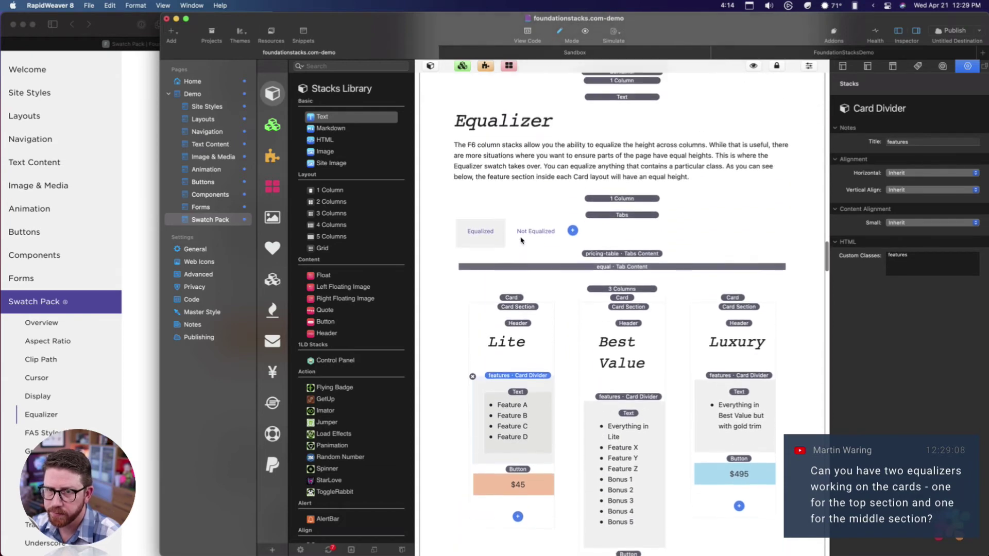
scroll(521, 239, up, 4)
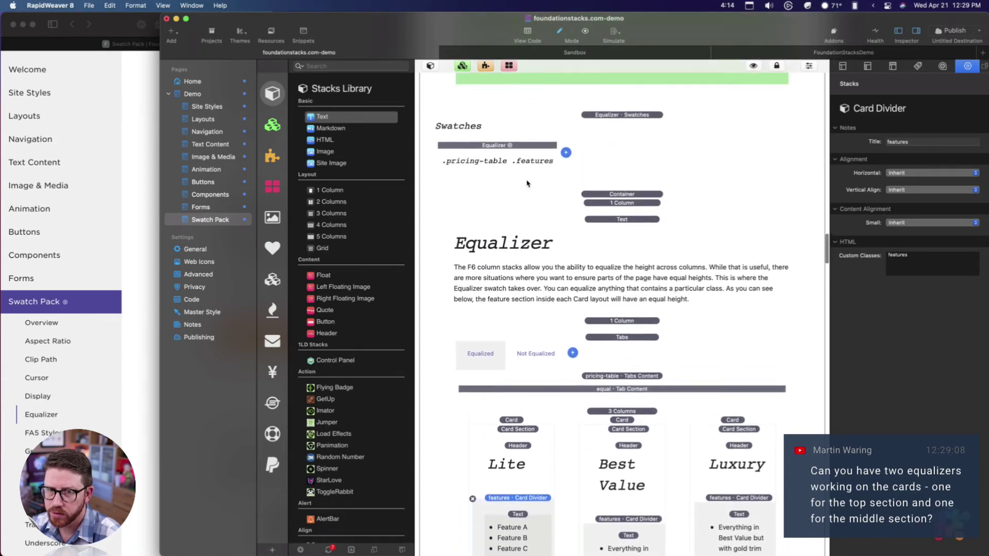
click(517, 146)
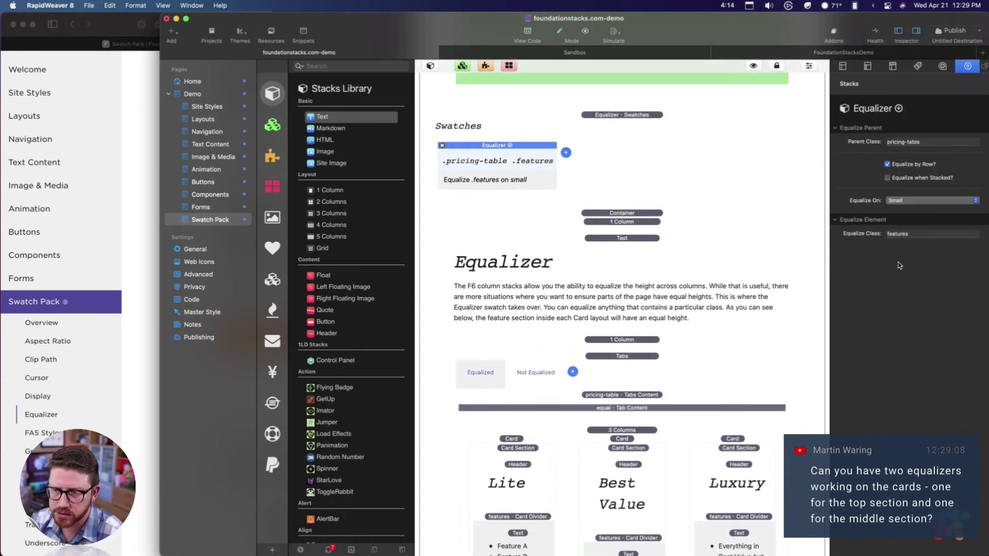
double_click(926, 240)
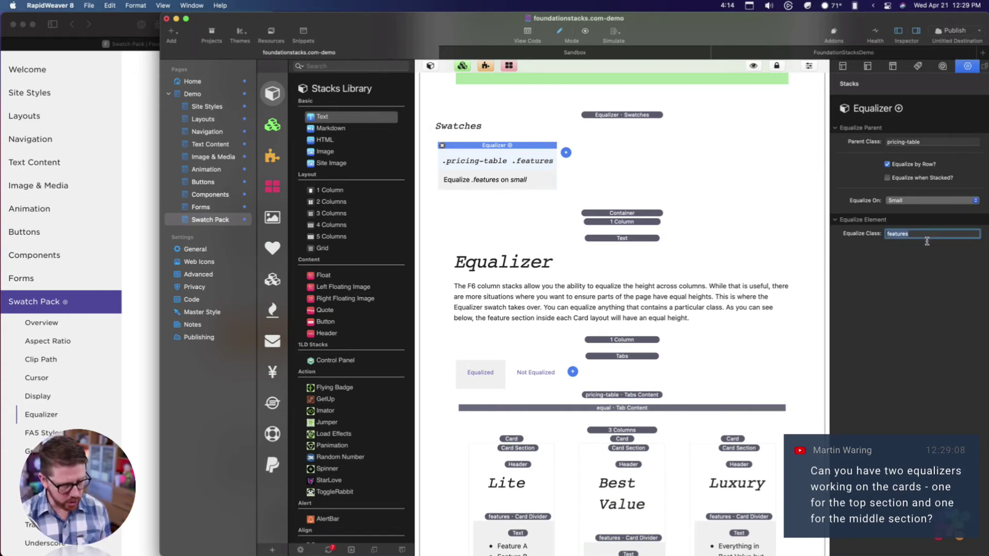
text(card)
key(Return)
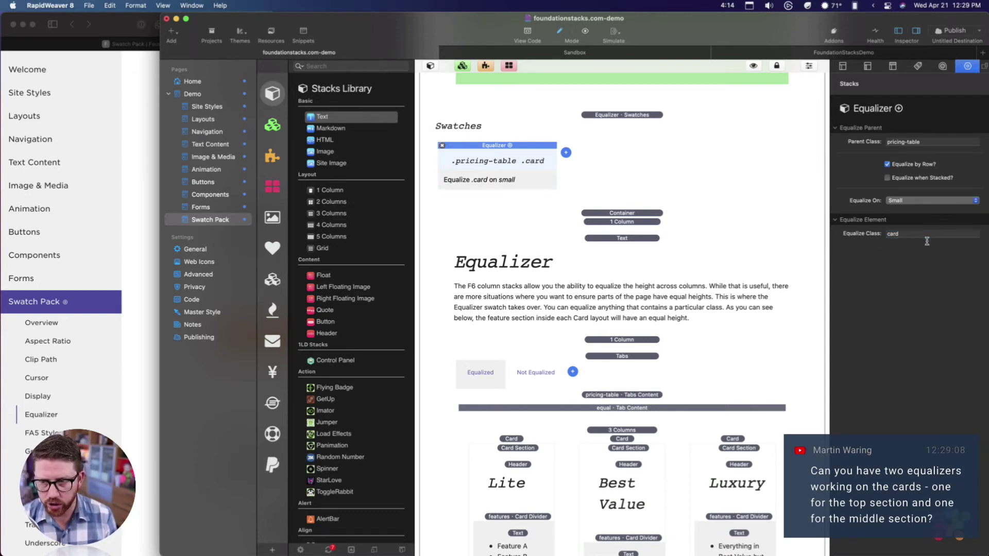
key(super+alt+p)
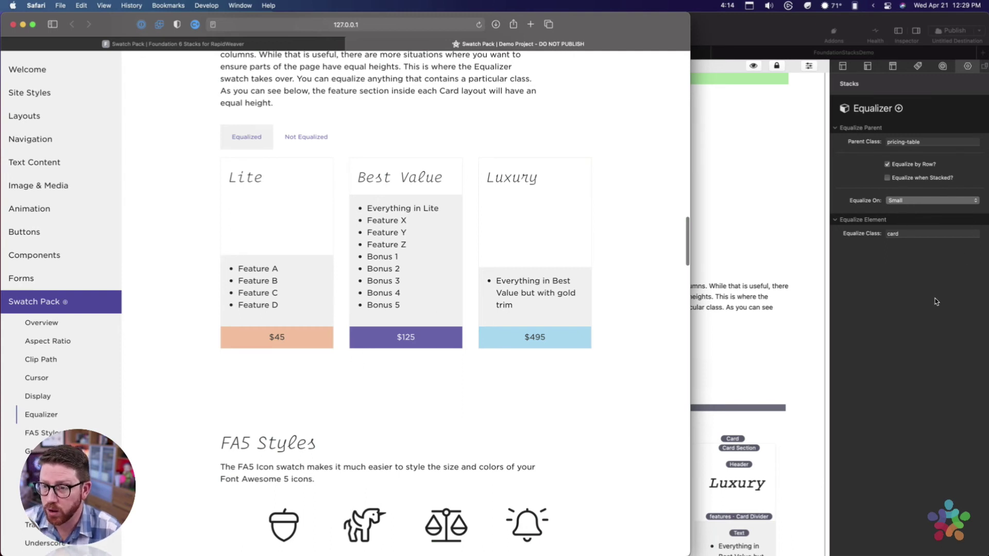
Compare the Equalize Class in RapidWeaver with the pricing cards in the Safari preview.
click(907, 231)
click(905, 234)
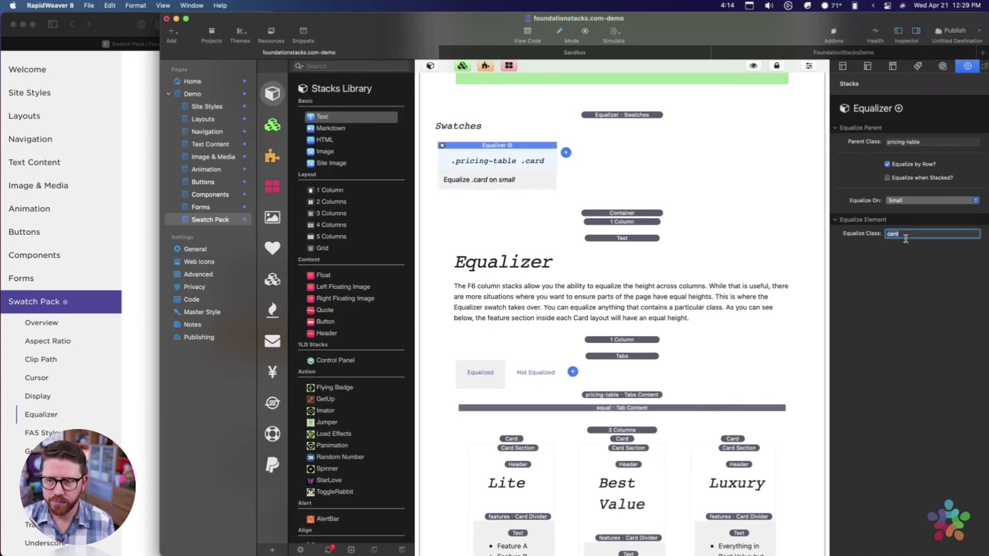
click(135, 208)
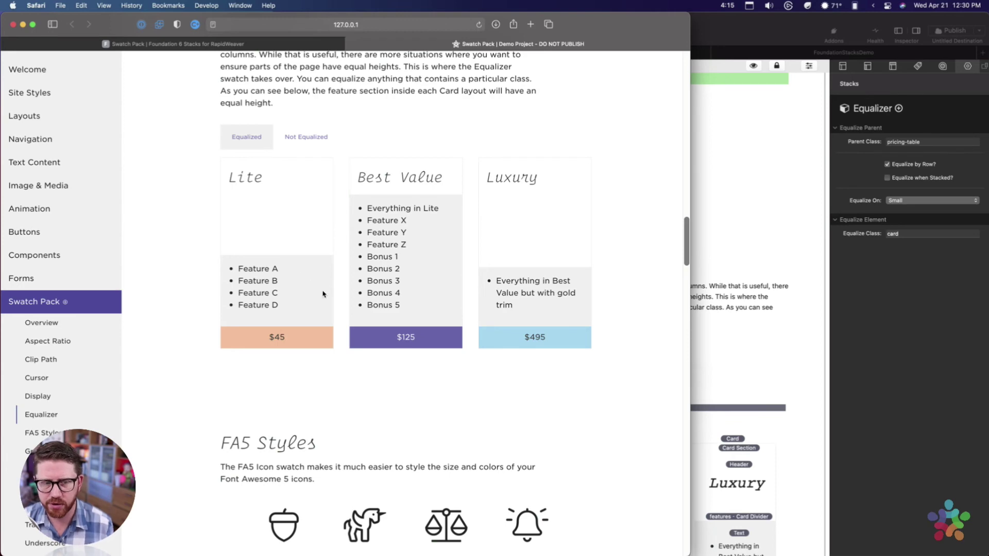
click(712, 298)
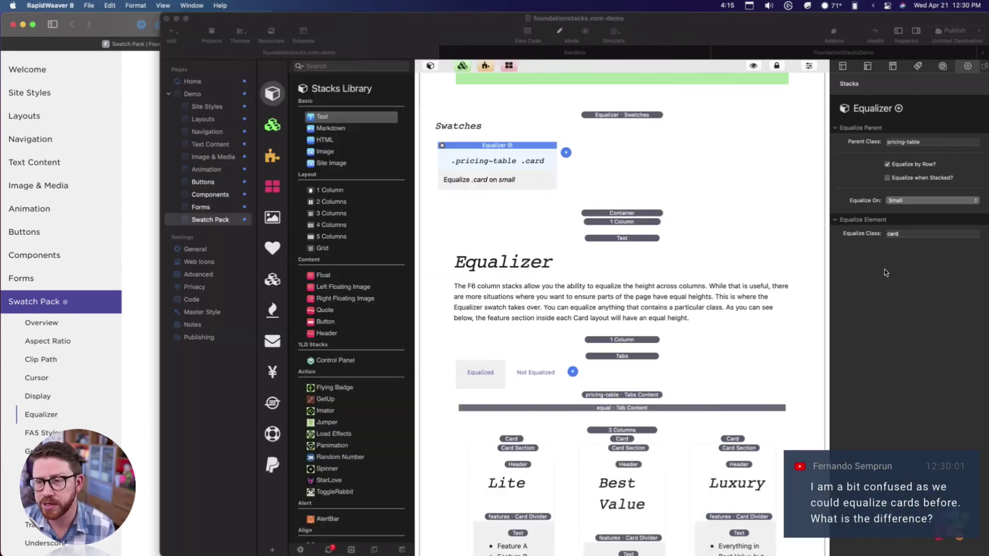
click(912, 235)
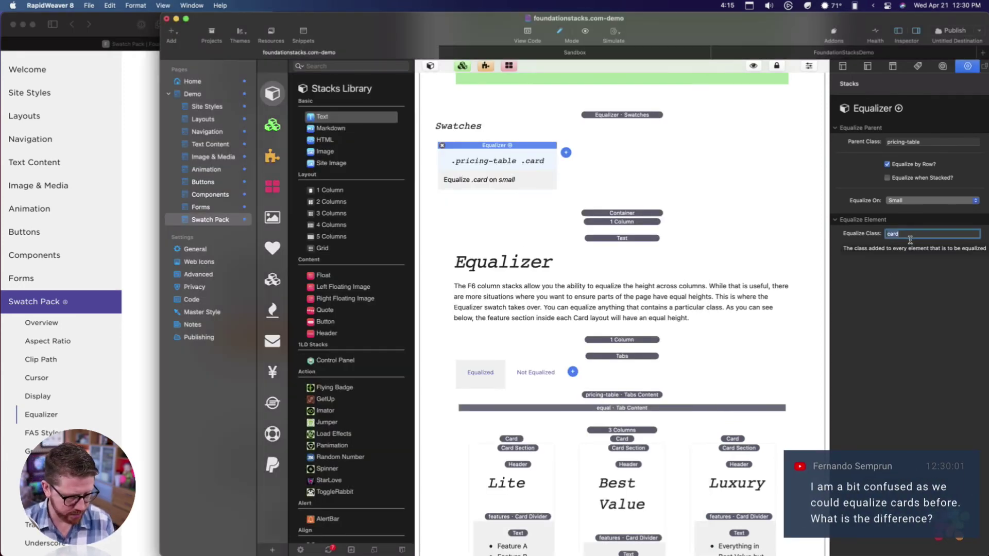
Reopen RapidWeaver with the foundationstacks.com-demo project from the Downloads folder.
key(super+h)
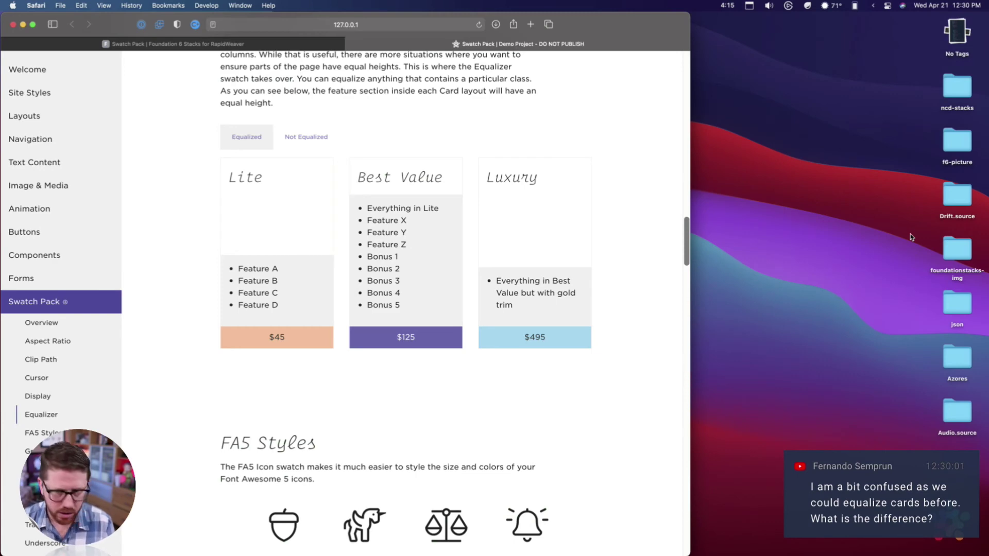
click(910, 233)
mouse_move(717, 554)
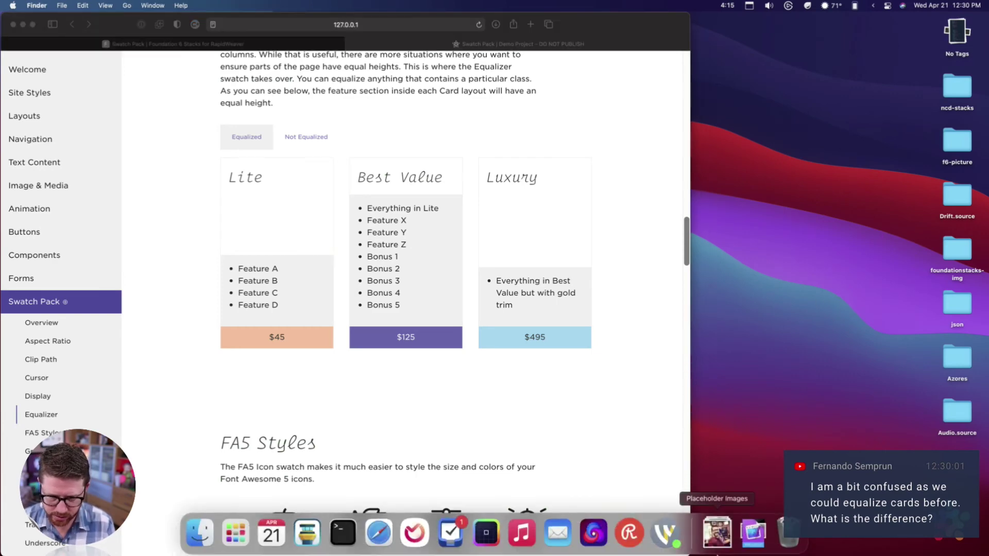
click(753, 532)
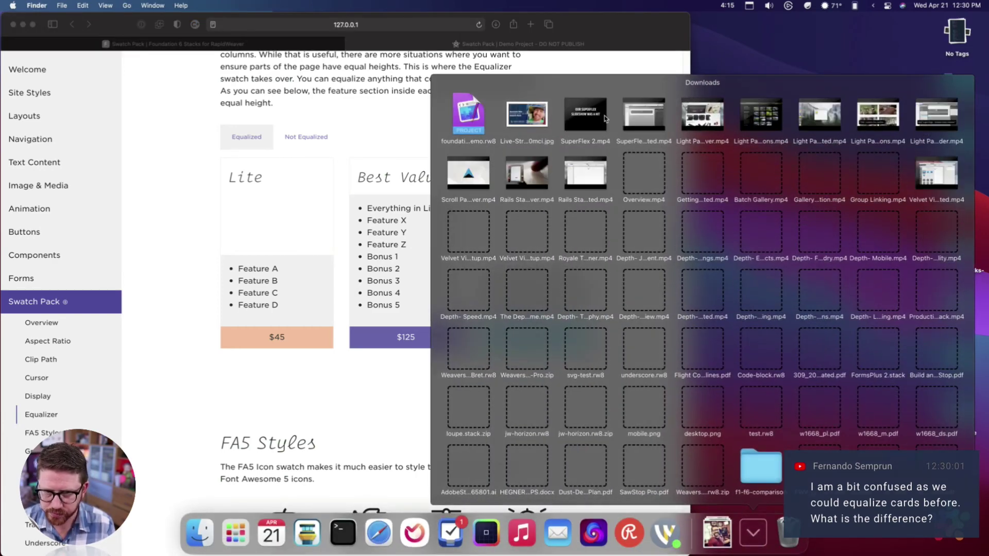
key(Escape)
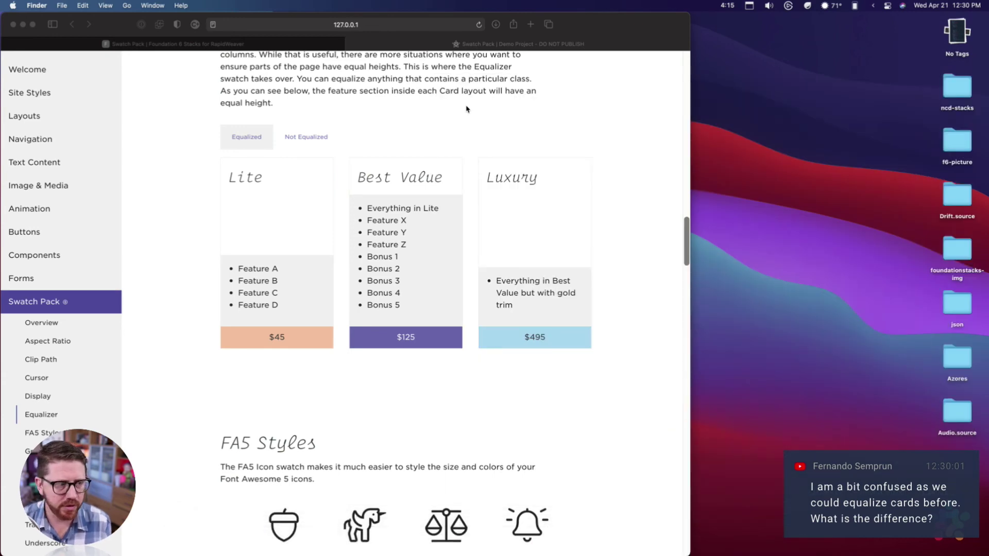
key(super+Tab)
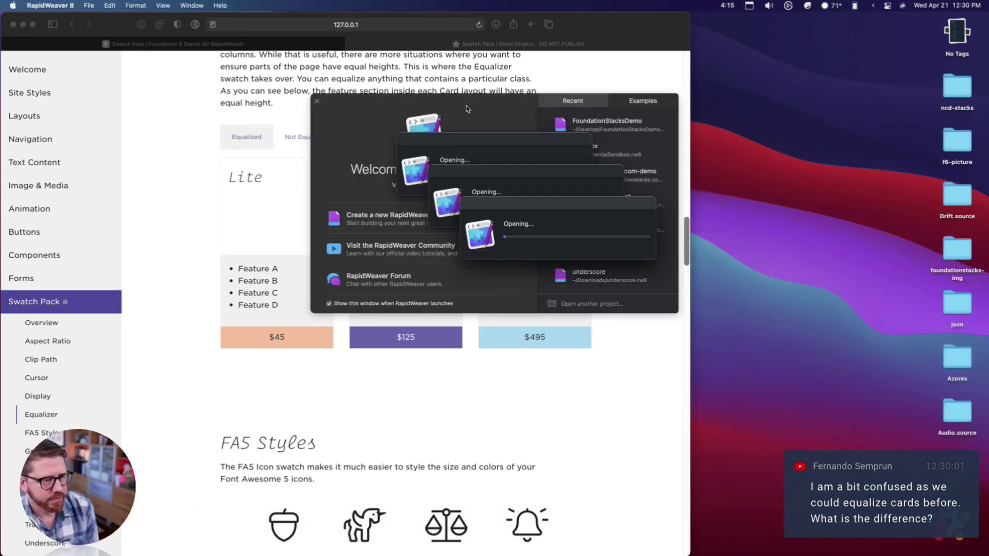